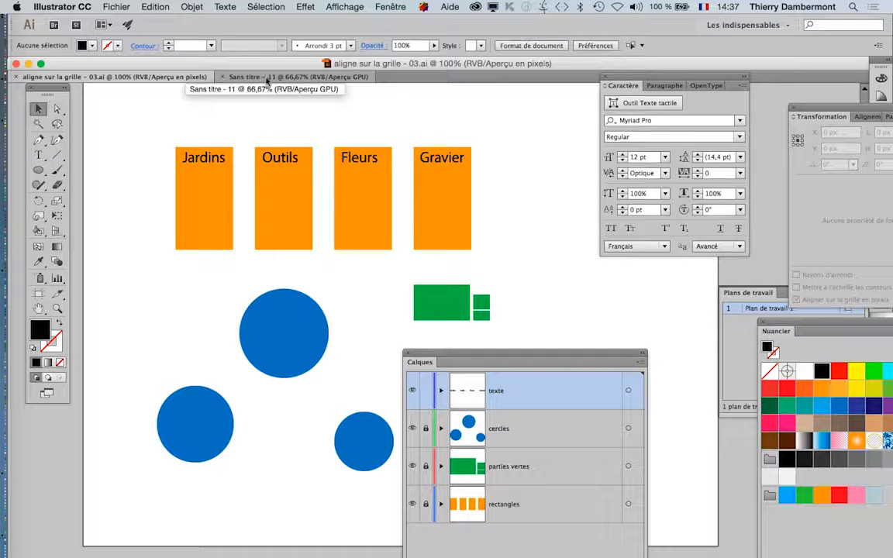
- In the untitled document, make the Layers panel more compact and rename the layer Calque 1 as "rectangles"
{"action": "left_click", "coordinate": [266, 81]}
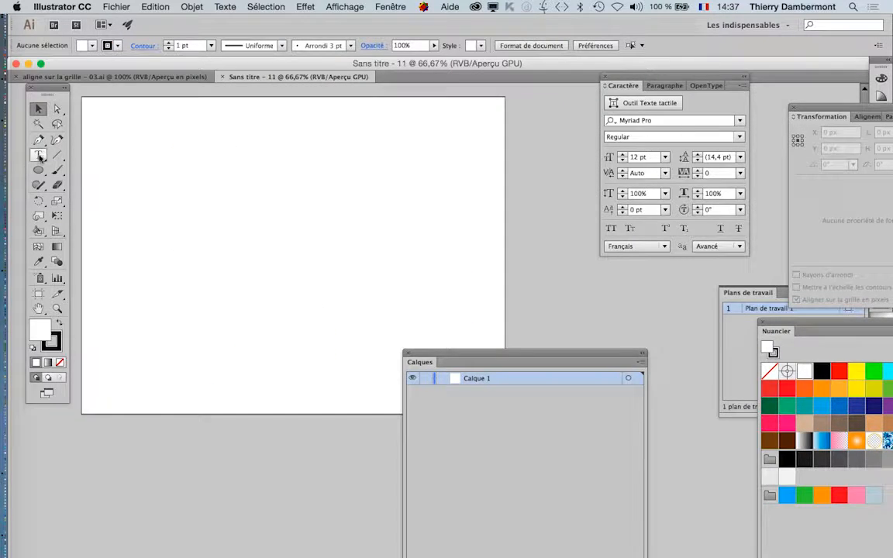
{"action": "left_click_drag", "start_coordinate": [523, 354], "coordinate": [449, 114]}
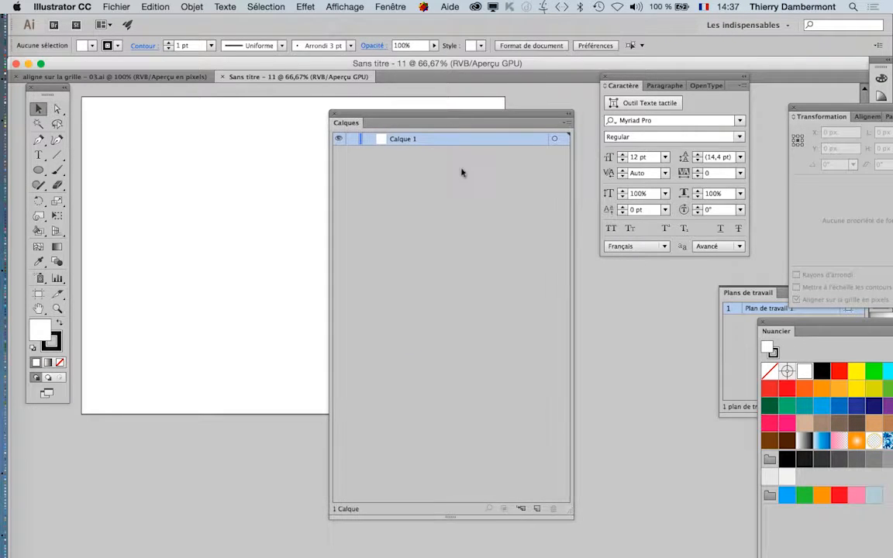
{"action": "left_click_drag", "start_coordinate": [567, 511], "coordinate": [547, 291]}
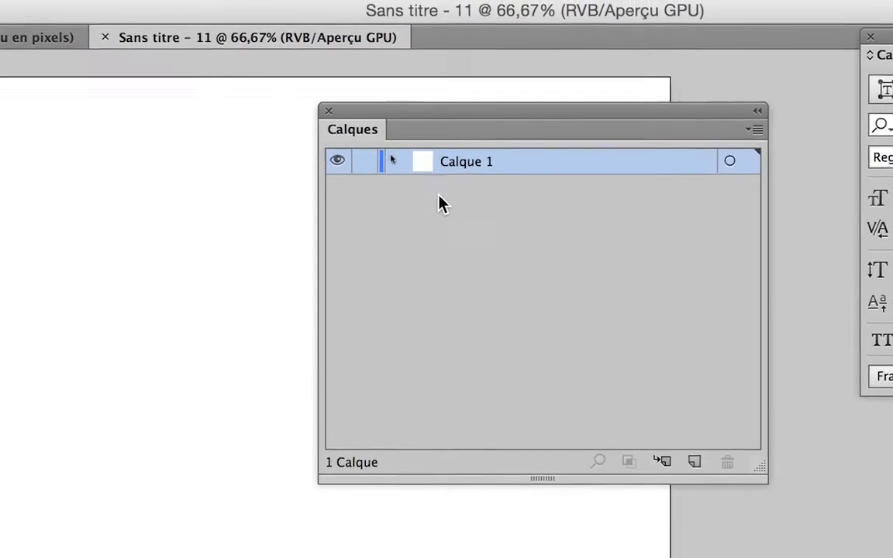
{"action": "double_click", "coordinate": [448, 190]}
{"action": "type", "text": "rectangles"}
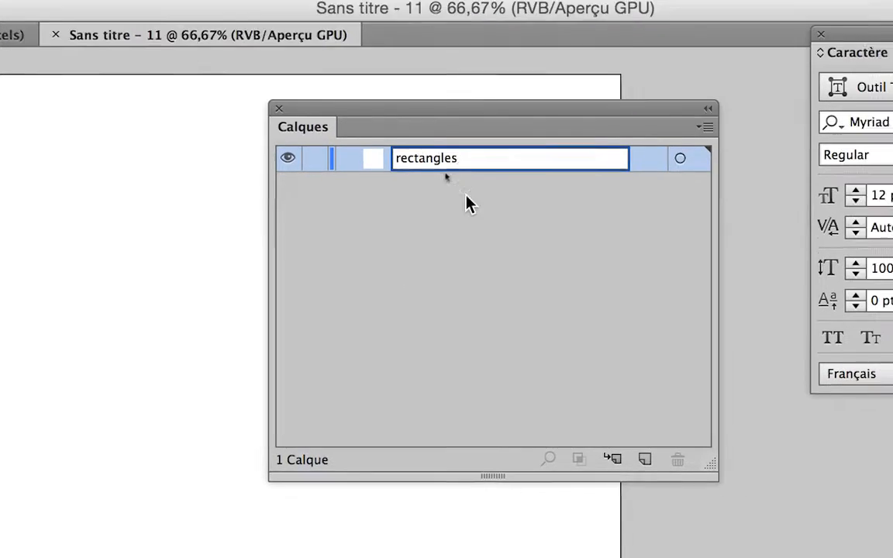
{"action": "left_click", "coordinate": [548, 288]}
- Add a second layer above rectangles and name it "vertes"
{"action": "left_click", "coordinate": [679, 481]}
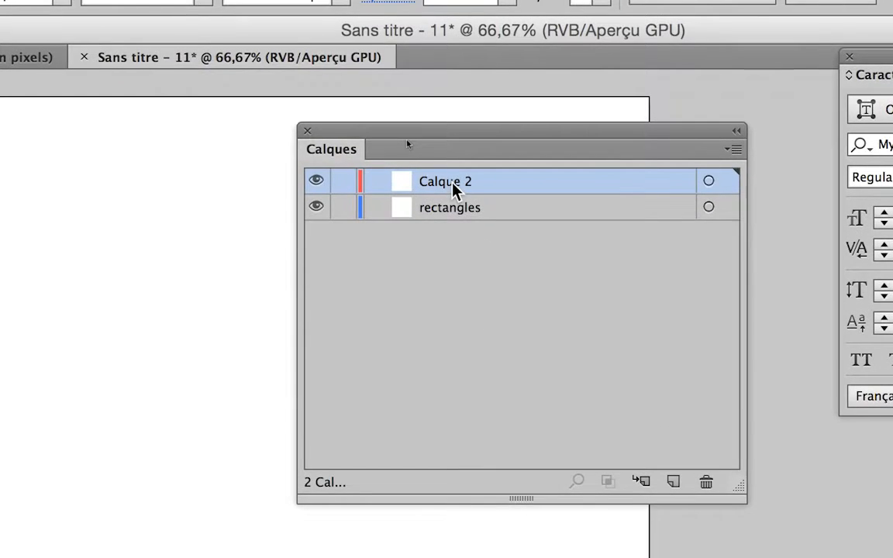
{"action": "double_click", "coordinate": [454, 188]}
{"action": "type", "text": "vertes"}
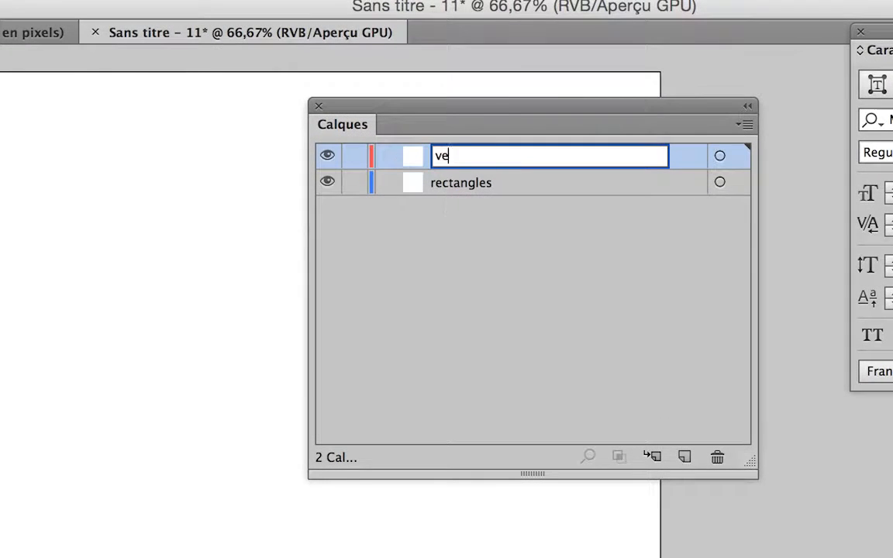
{"action": "key", "text": "Return"}
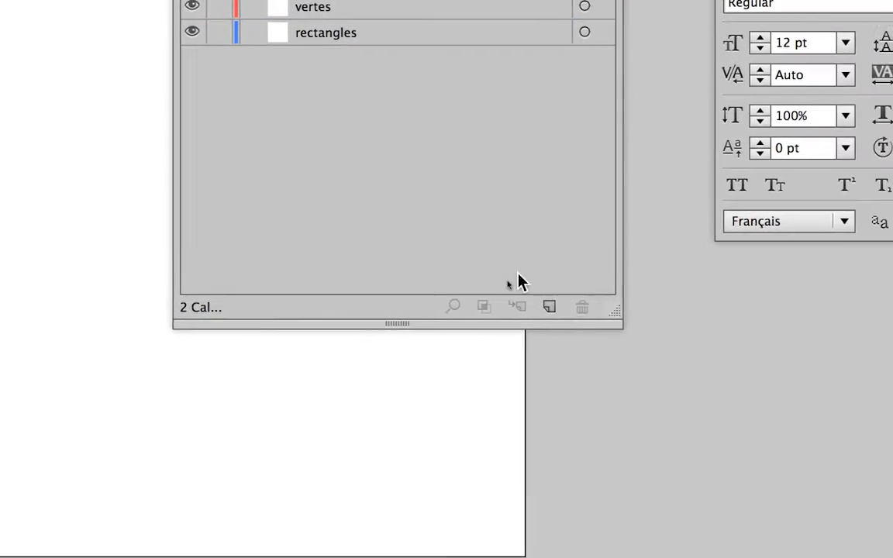
- Add a third layer named "cercles", checking the layer order against "aligne sur la grille - 03.ai"
{"action": "left_click", "coordinate": [648, 399]}
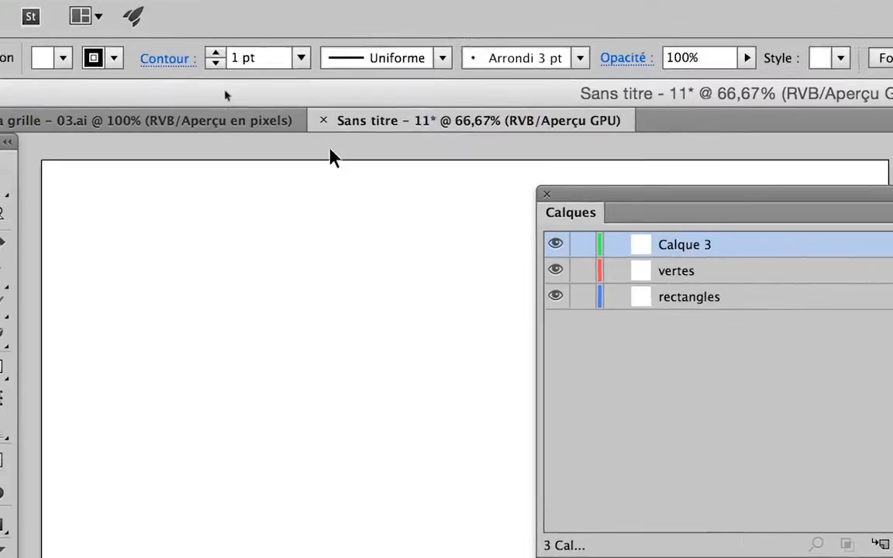
{"action": "left_click", "coordinate": [9, 54]}
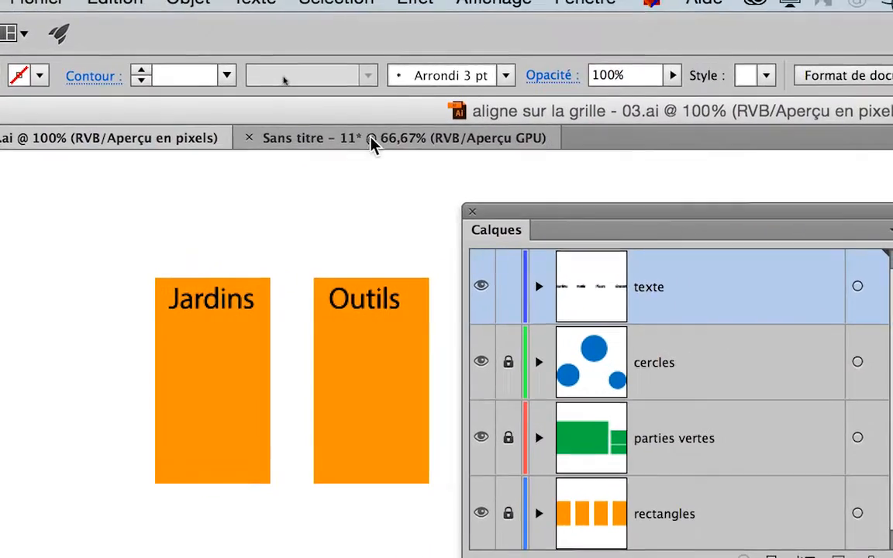
{"action": "left_click", "coordinate": [450, 130]}
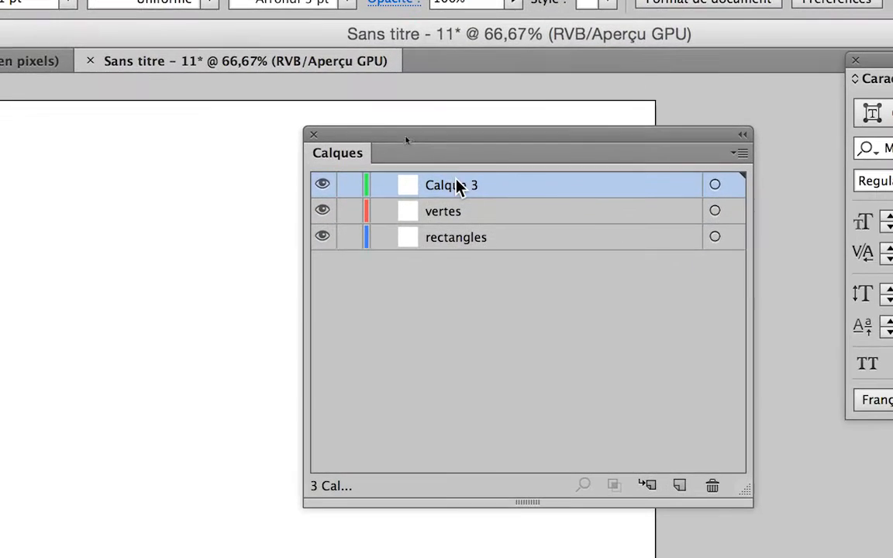
{"action": "double_click", "coordinate": [575, 247]}
{"action": "type", "text": "cercl"}
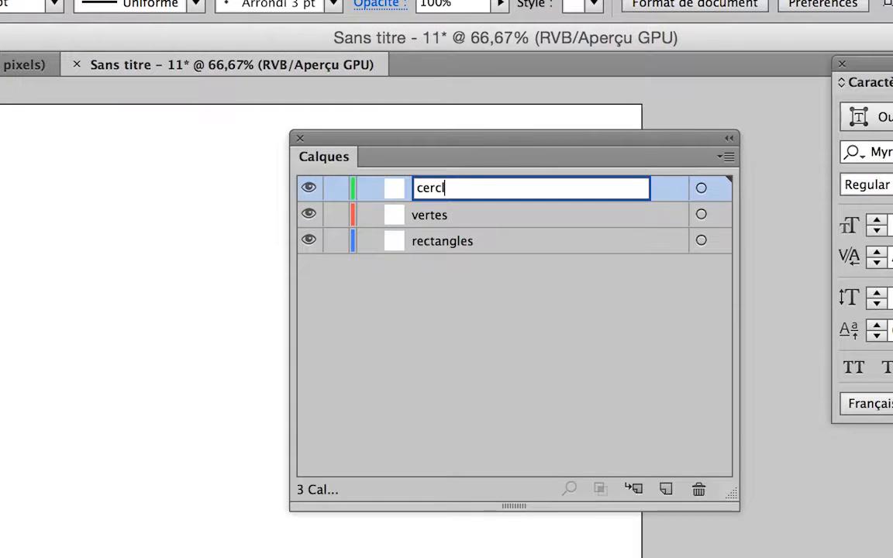
{"action": "type", "text": "es"}
{"action": "left_click", "coordinate": [467, 304]}
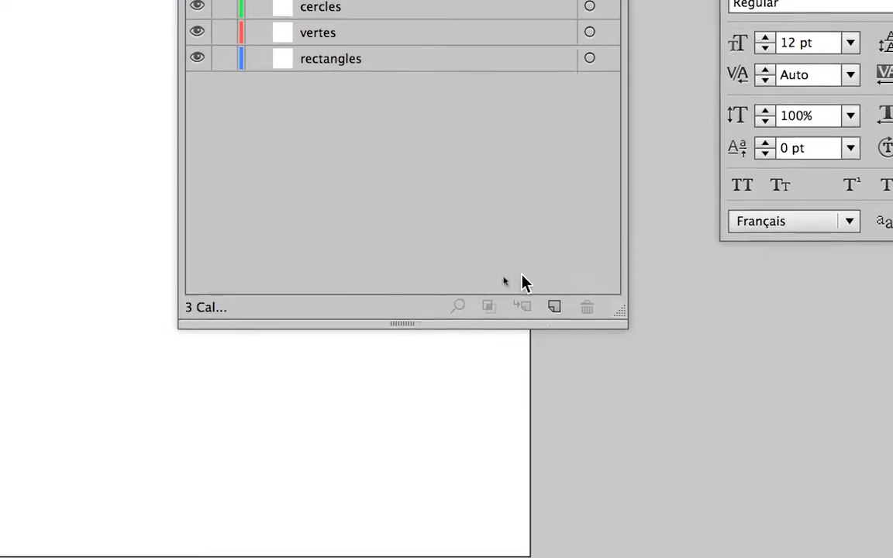
- Add a fourth layer named "texte" above cercles, matching the layers of "aligne sur la grille - 03.ai"
{"action": "left_click", "coordinate": [637, 395]}
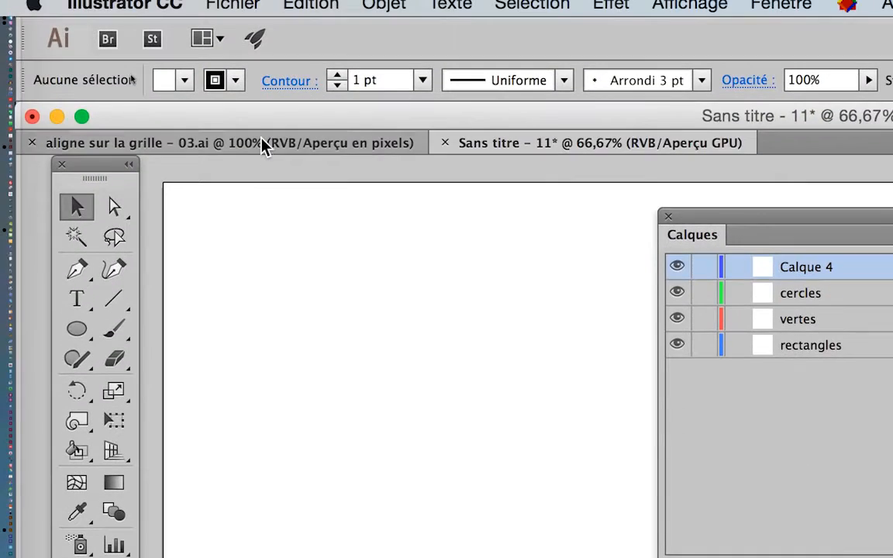
{"action": "left_click", "coordinate": [263, 146]}
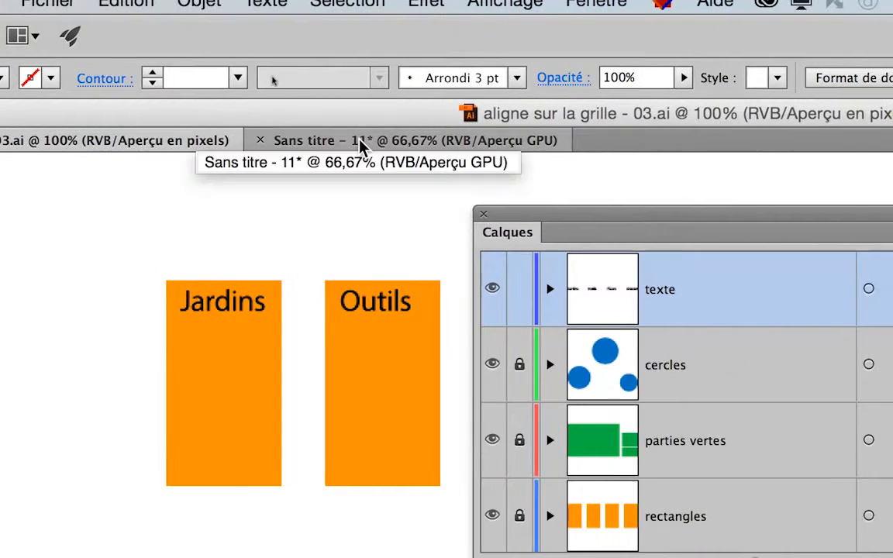
{"action": "left_click", "coordinate": [359, 146]}
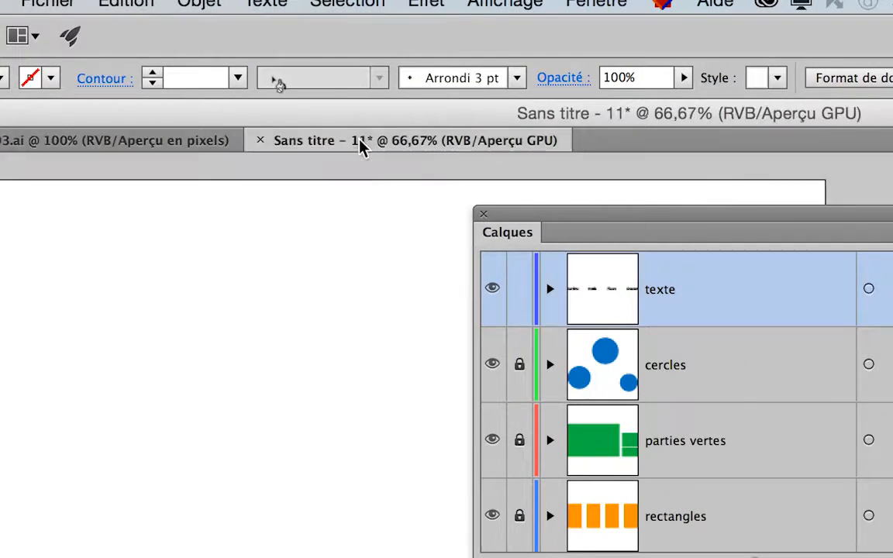
{"action": "double_click", "coordinate": [449, 180]}
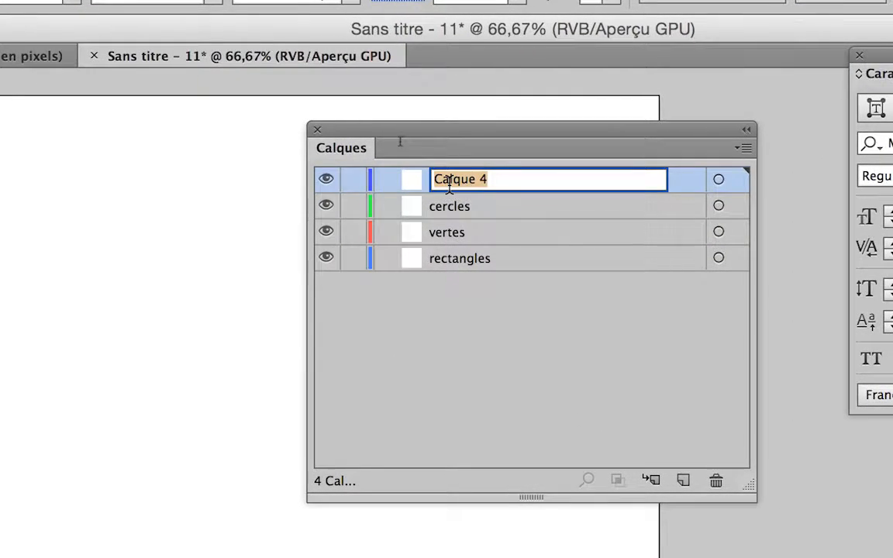
{"action": "type", "text": "texte"}
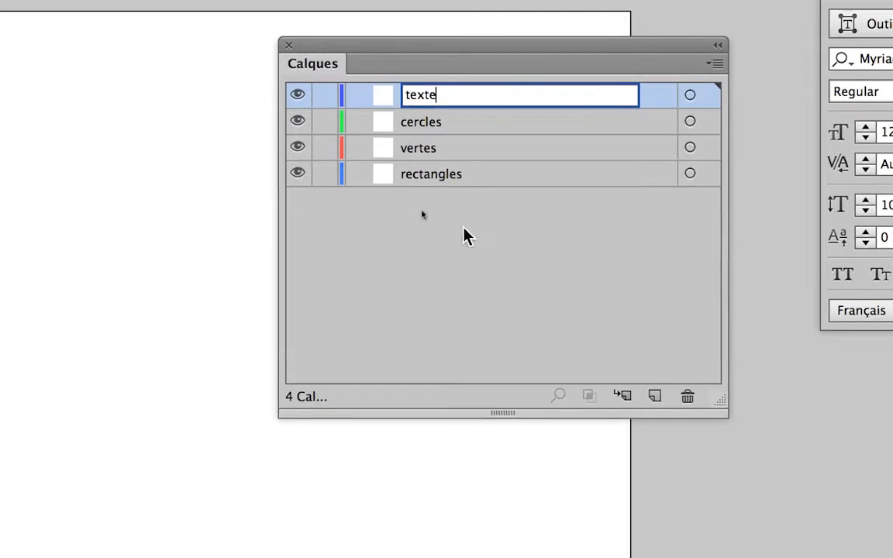
{"action": "left_click", "coordinate": [493, 345]}
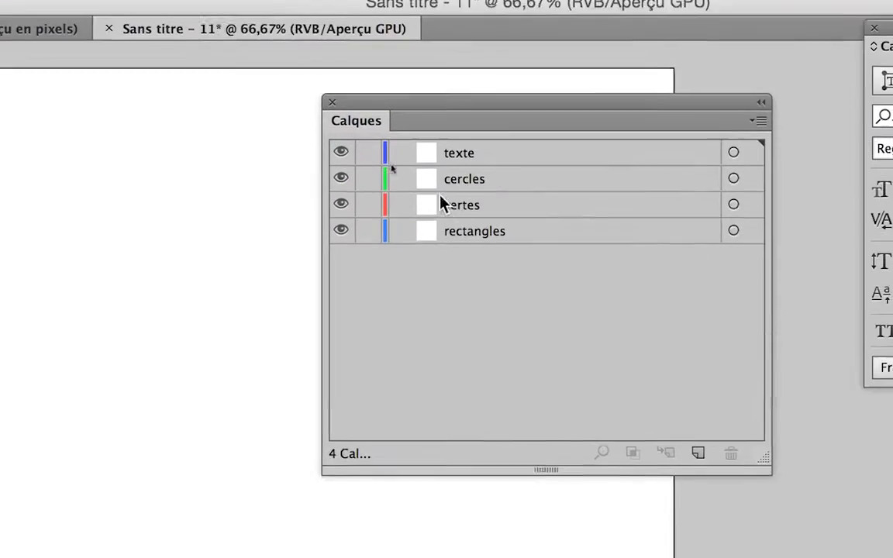
- Make the rectangles layer active and compare the untitled document's layer names with those of "aligne sur la grille - 03.ai"
{"action": "left_click", "coordinate": [609, 346]}
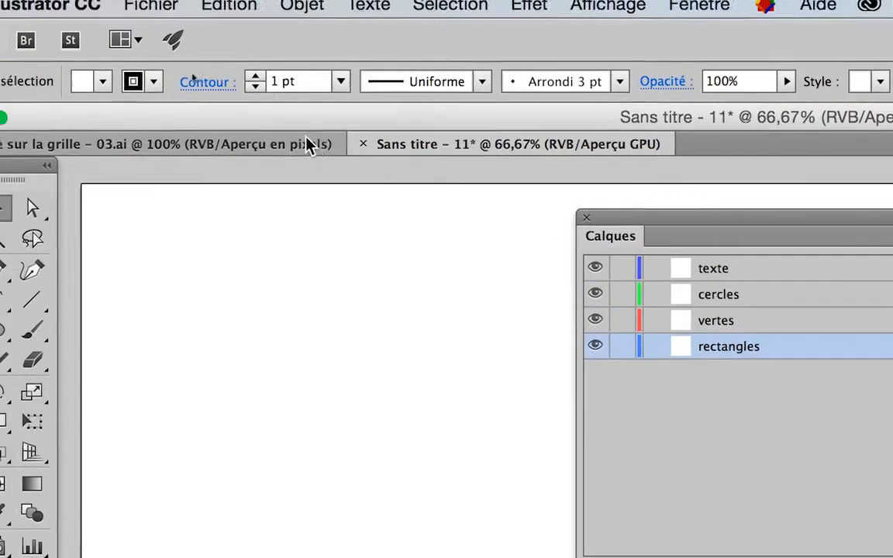
{"action": "left_click", "coordinate": [28, 8]}
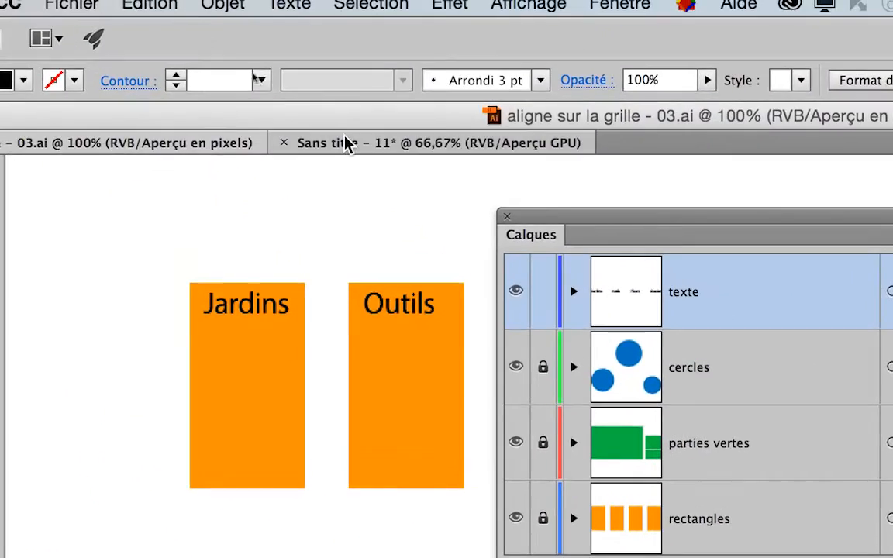
{"action": "left_click", "coordinate": [346, 143]}
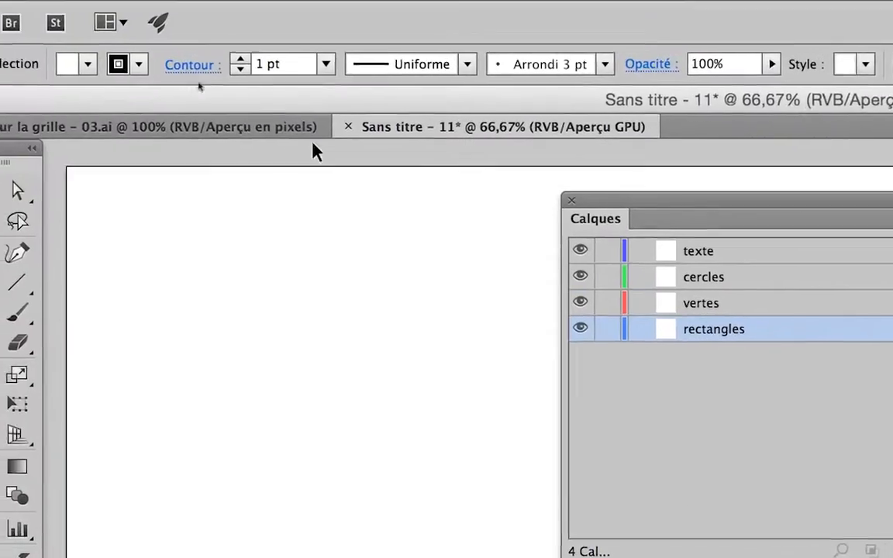
{"action": "left_click", "coordinate": [268, 128]}
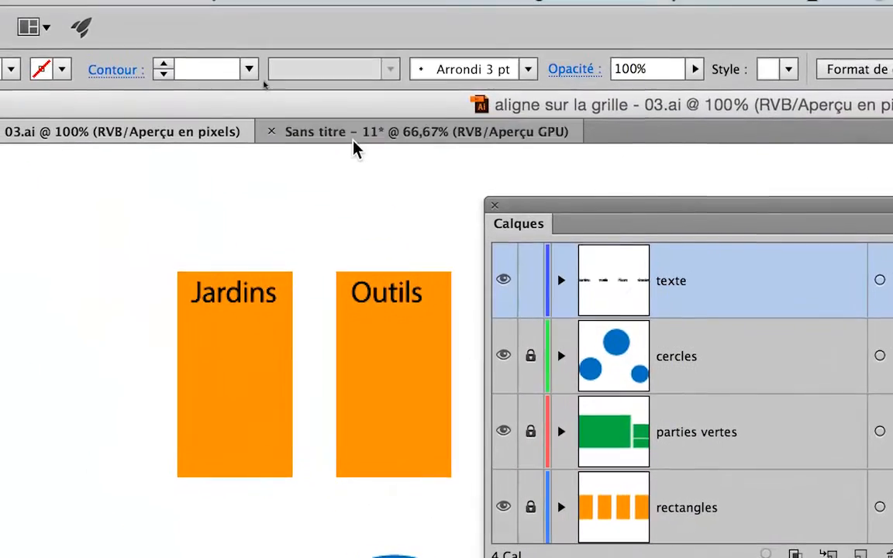
{"action": "left_click", "coordinate": [354, 146]}
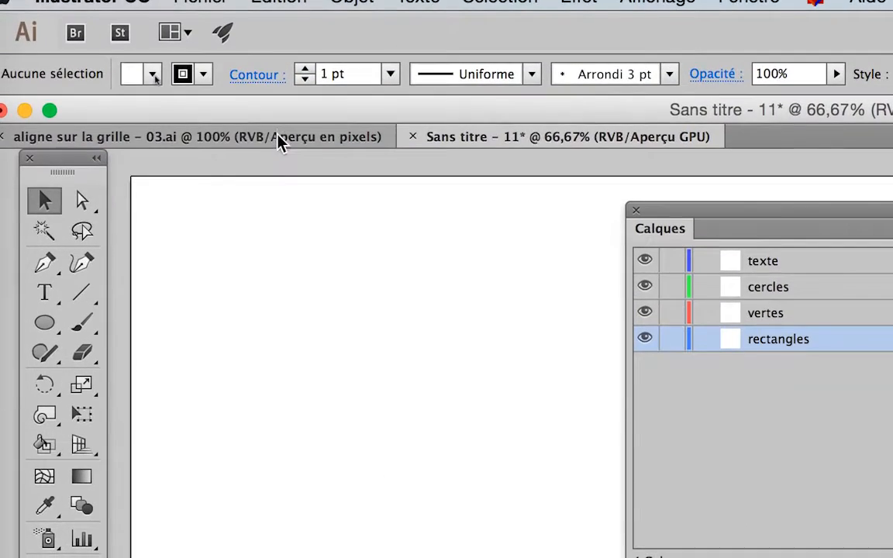
- Unlock all layers in "aligne sur la grille - 03.ai", copy all of its artwork and return to the untitled document
{"action": "left_click", "coordinate": [280, 141]}
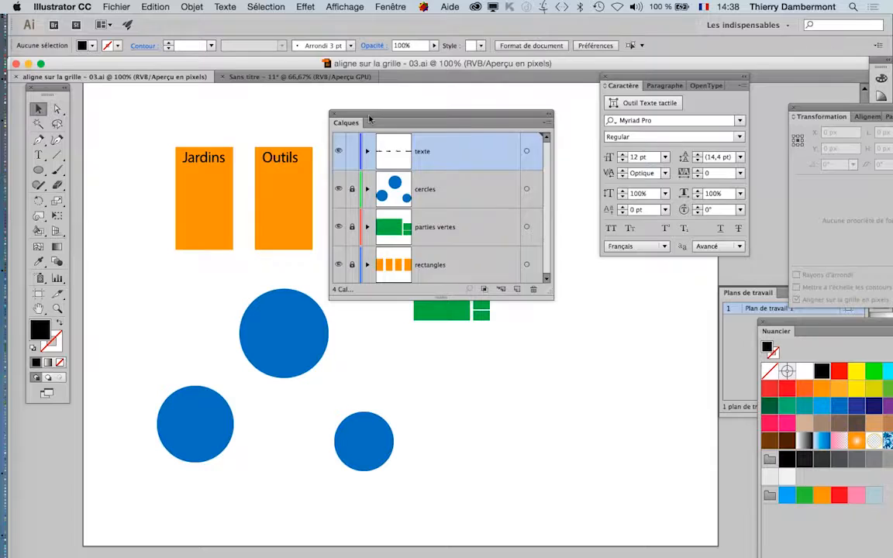
{"action": "left_click_drag", "start_coordinate": [370, 119], "coordinate": [574, 100]}
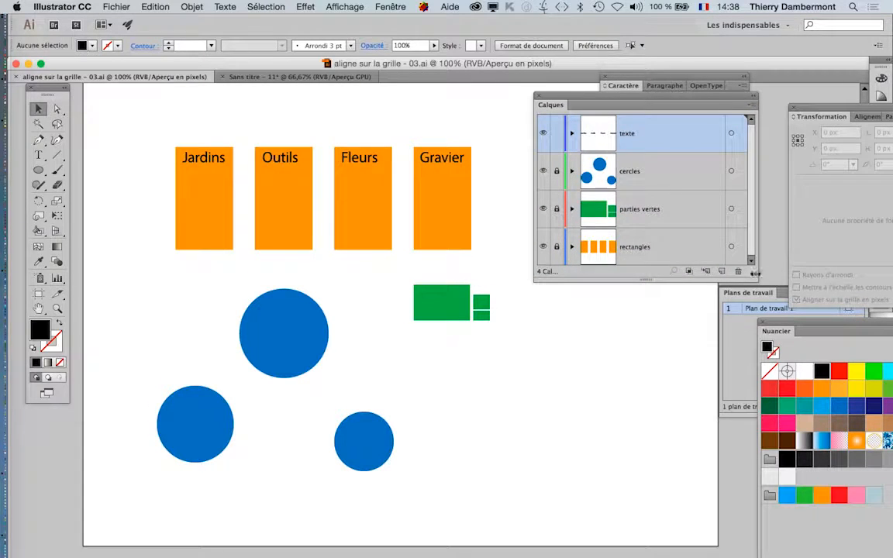
{"action": "left_click_drag", "start_coordinate": [753, 275], "coordinate": [768, 353]}
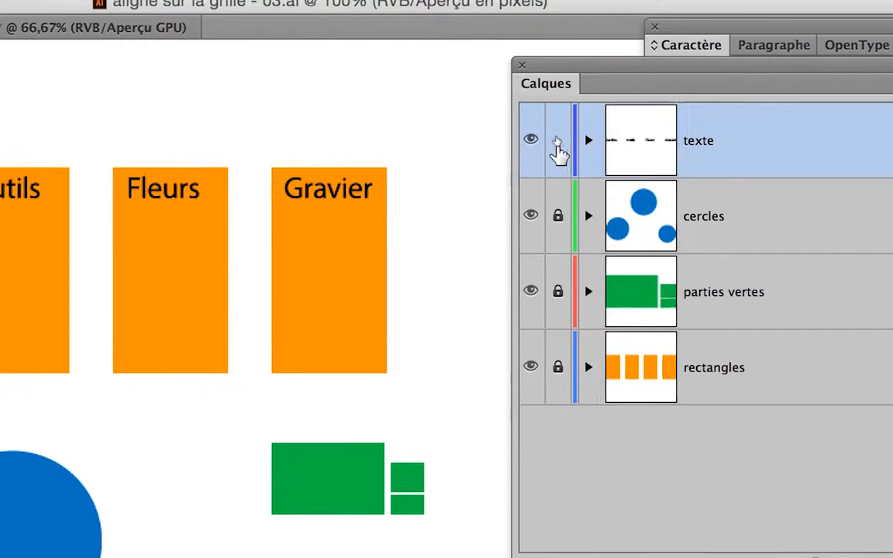
{"action": "left_click", "coordinate": [558, 147], "text": "alt"}
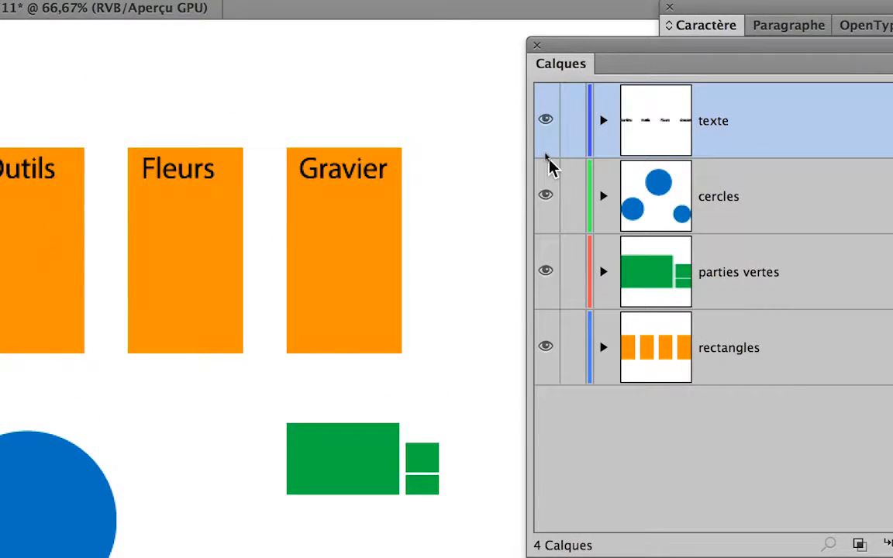
{"action": "key", "text": "ctrl+a"}
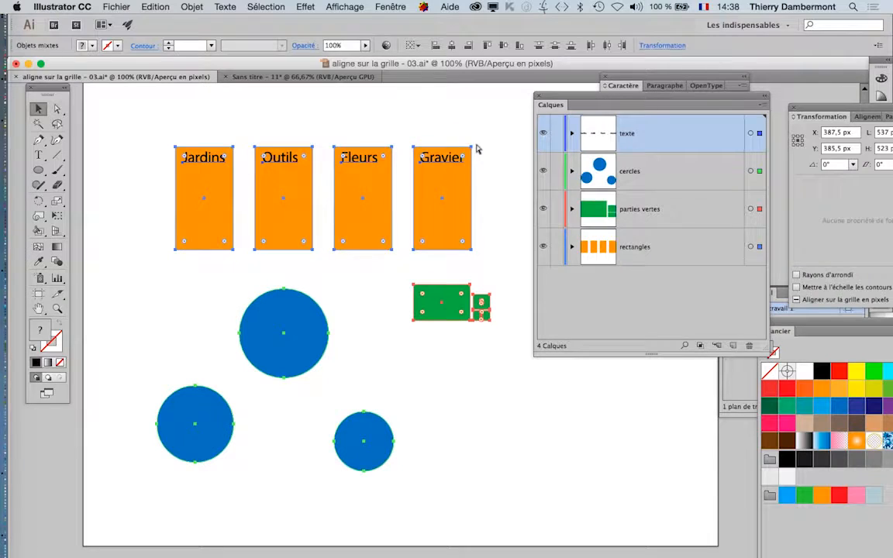
{"action": "left_click", "coordinate": [293, 78]}
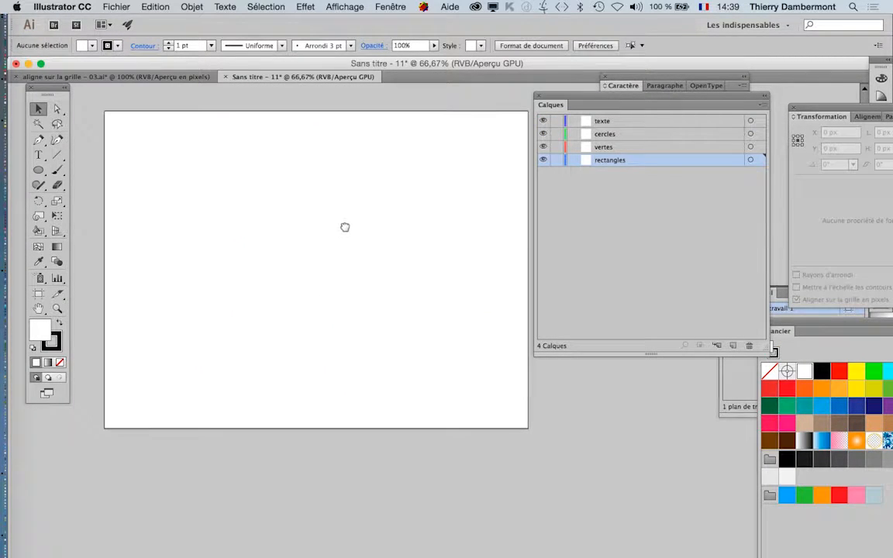
- Try pasting the copied artwork in place on the rectangles layer, and undo the paste
{"action": "left_click", "coordinate": [146, 6]}
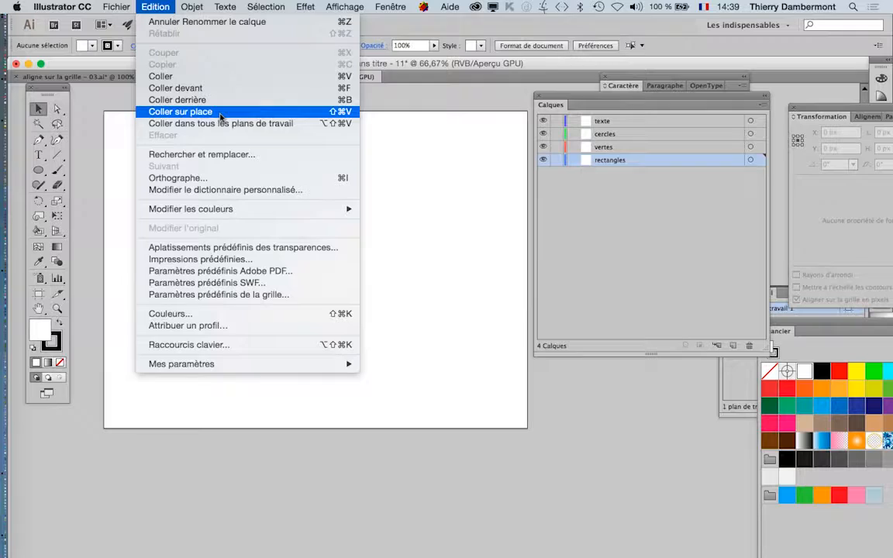
{"action": "left_click", "coordinate": [220, 113]}
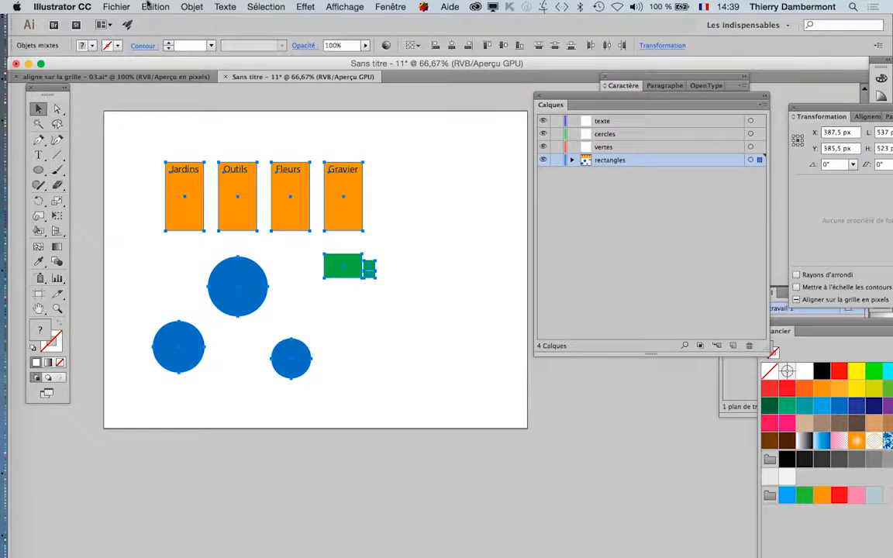
{"action": "left_click", "coordinate": [147, 5]}
{"action": "left_click", "coordinate": [151, 26]}
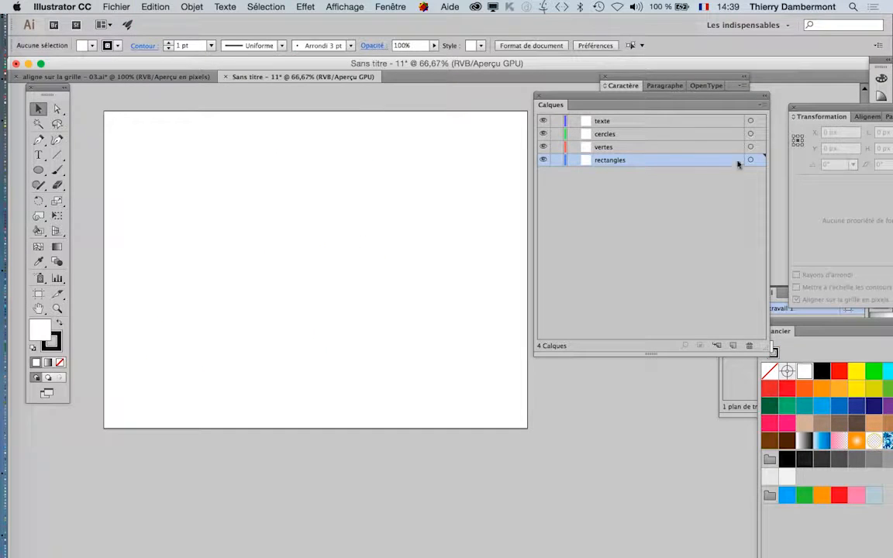
- Close the Caractère panel and reposition the Calques panel over the untitled document's workspace
{"action": "left_click_drag", "start_coordinate": [658, 103], "coordinate": [473, 102]}
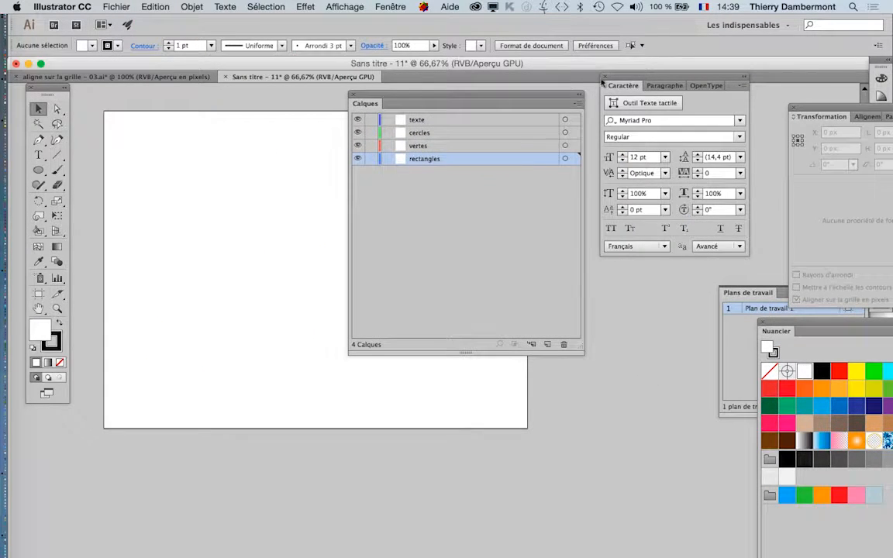
{"action": "left_click", "coordinate": [604, 79]}
{"action": "left_click_drag", "start_coordinate": [529, 97], "coordinate": [618, 100]}
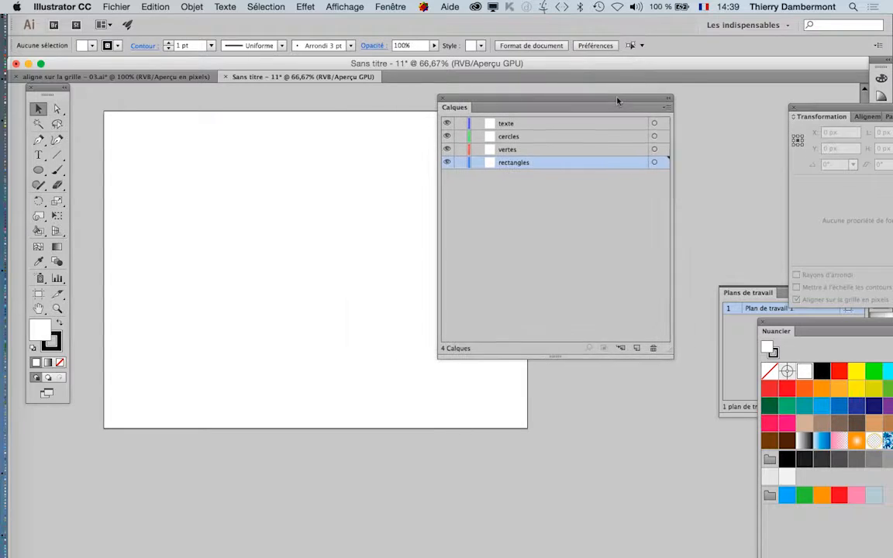
- Turn on the Calques option "Coller conserve les calques" for the untitled document
{"action": "left_click", "coordinate": [666, 107]}
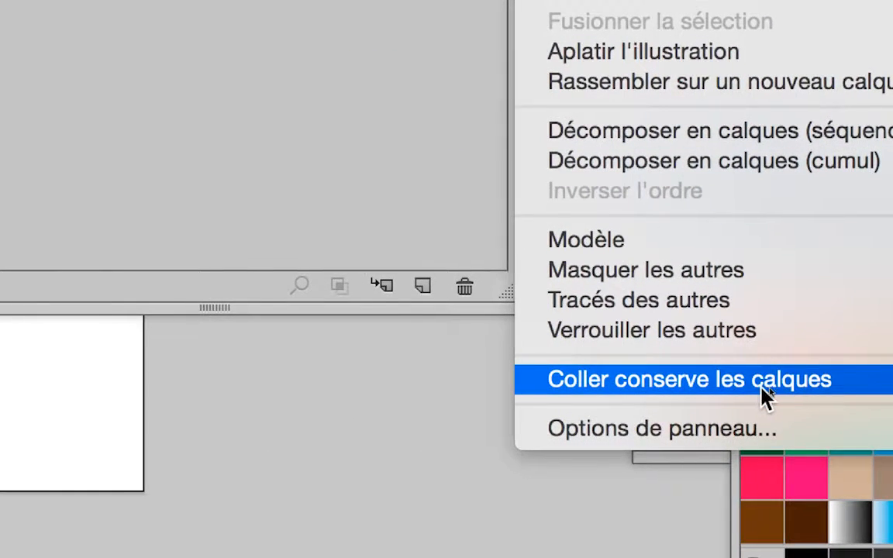
{"action": "left_click", "coordinate": [763, 386]}
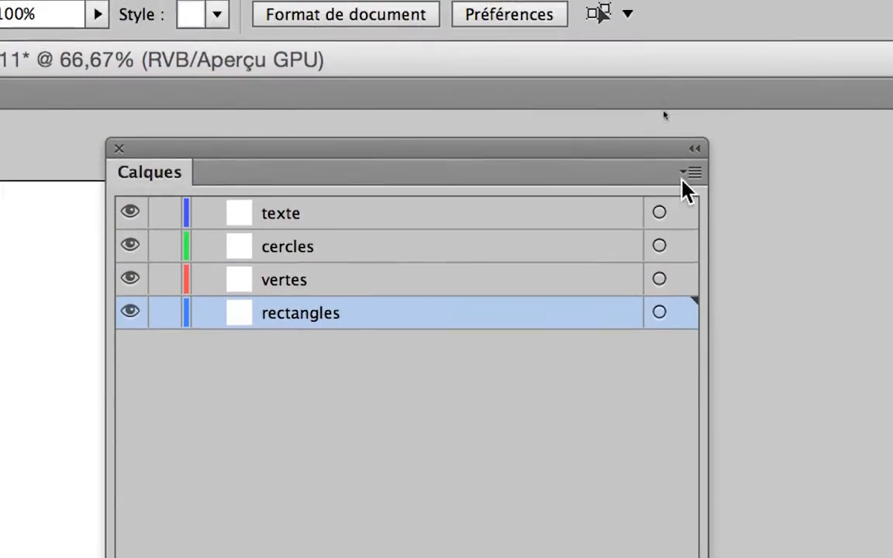
{"action": "left_click", "coordinate": [684, 176]}
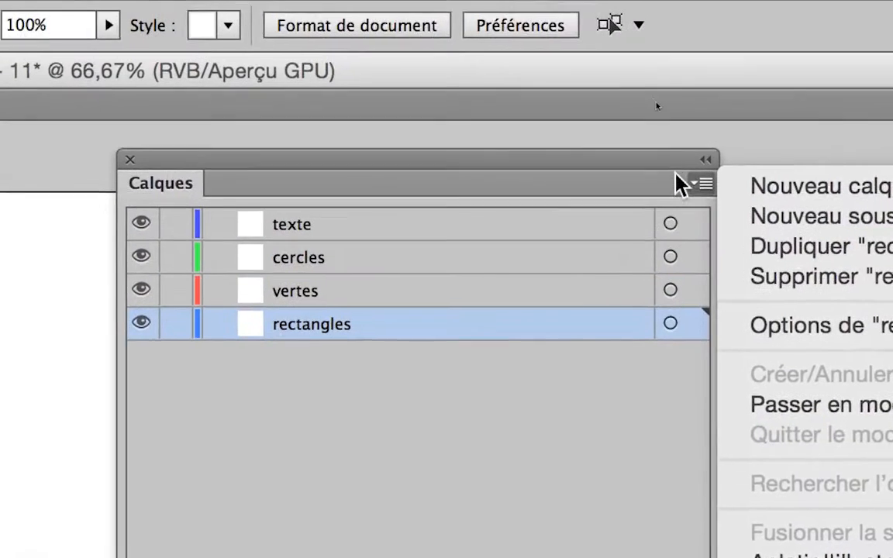
{"action": "left_click", "coordinate": [674, 169]}
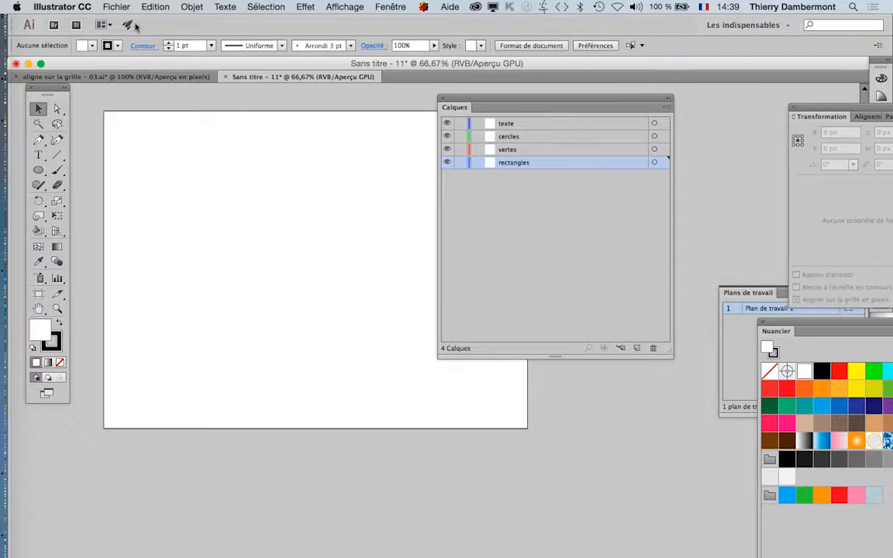
- Paste the copied artwork in place with its layers preserved, and check the "Coller conserve les calques" option
{"action": "left_click", "coordinate": [154, 7]}
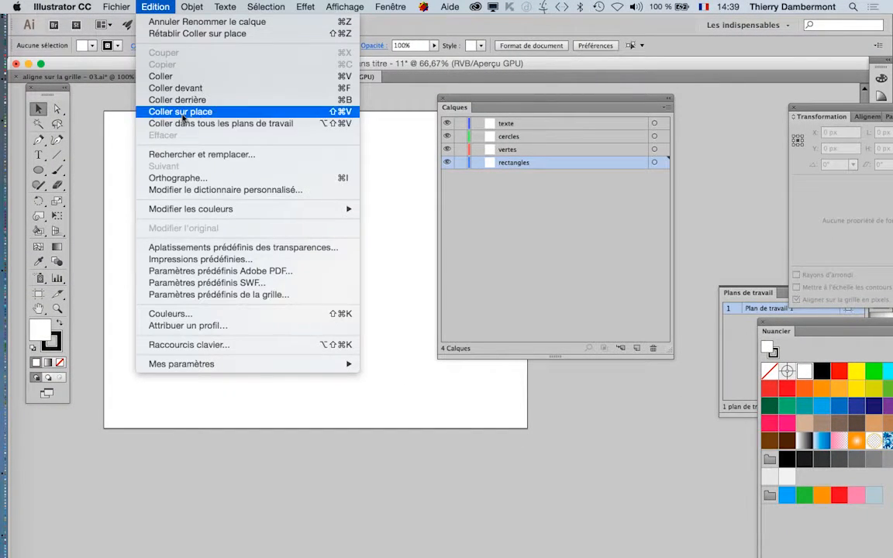
{"action": "left_click", "coordinate": [190, 113]}
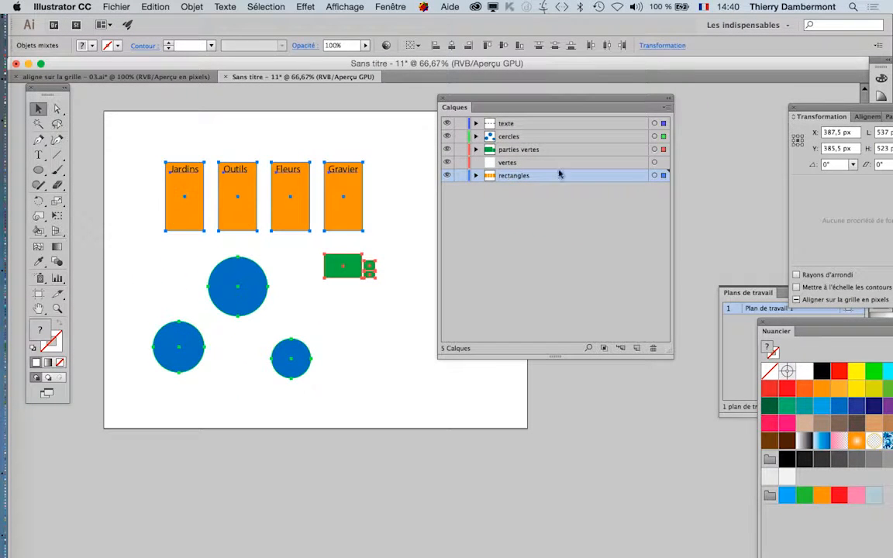
{"action": "left_click", "coordinate": [667, 107]}
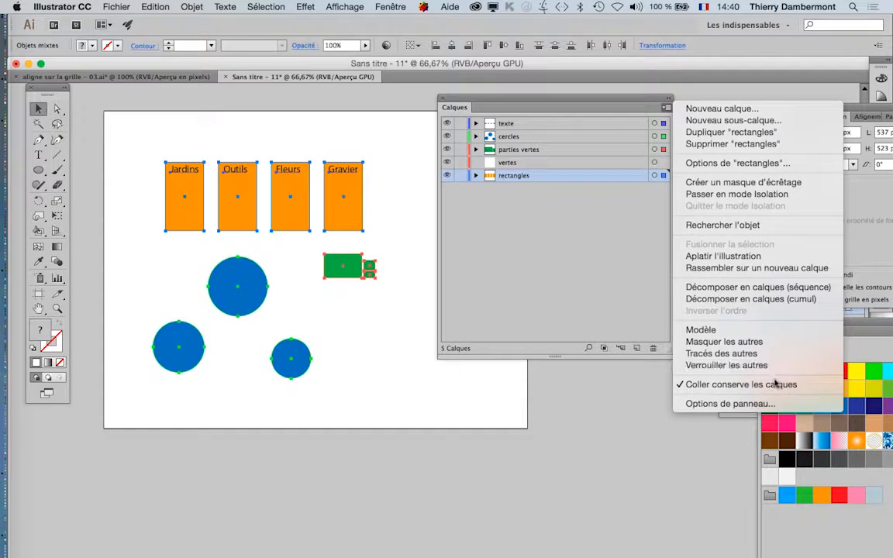
{"action": "left_click", "coordinate": [613, 228]}
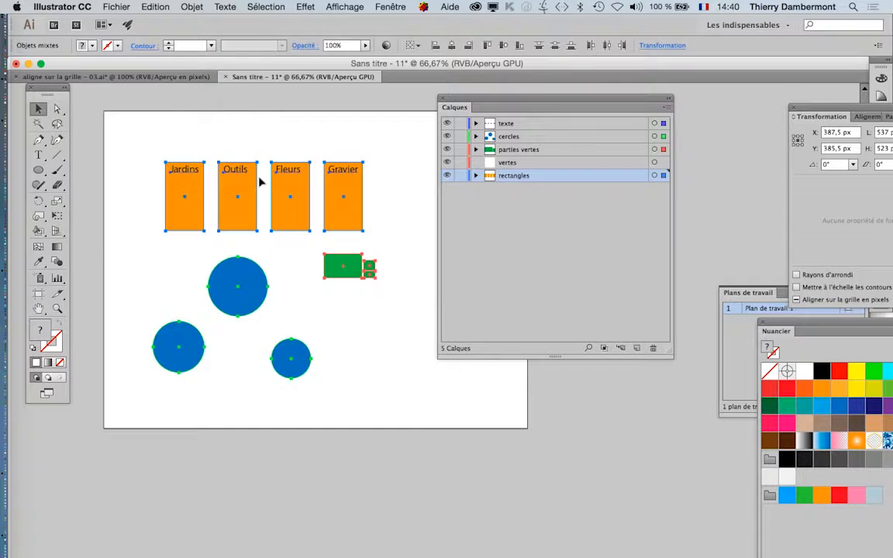
- Quit Illustrator and save the untitled document as "nouveau doc - 01.ai" in the "alignement sur la grille" folder, in Illustrator CC format
{"action": "left_click", "coordinate": [73, 7]}
{"action": "left_click", "coordinate": [92, 118]}
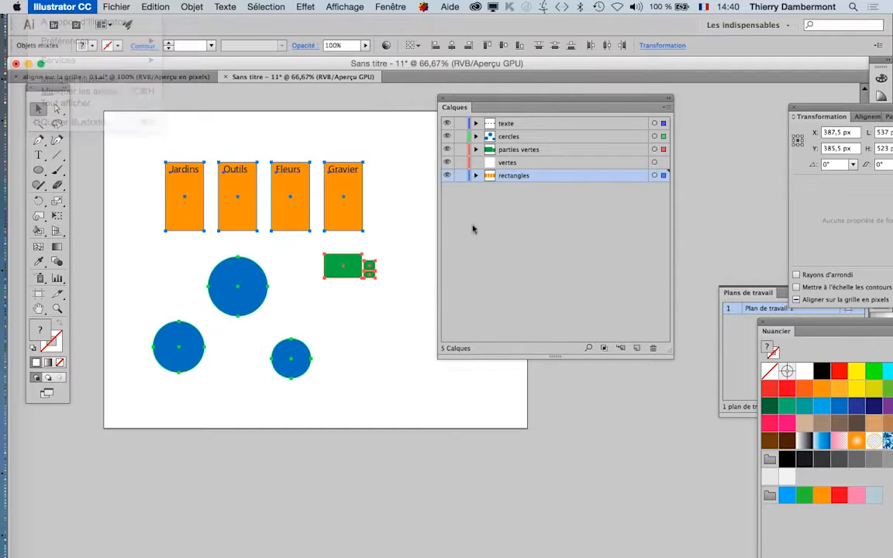
{"action": "left_click", "coordinate": [596, 248]}
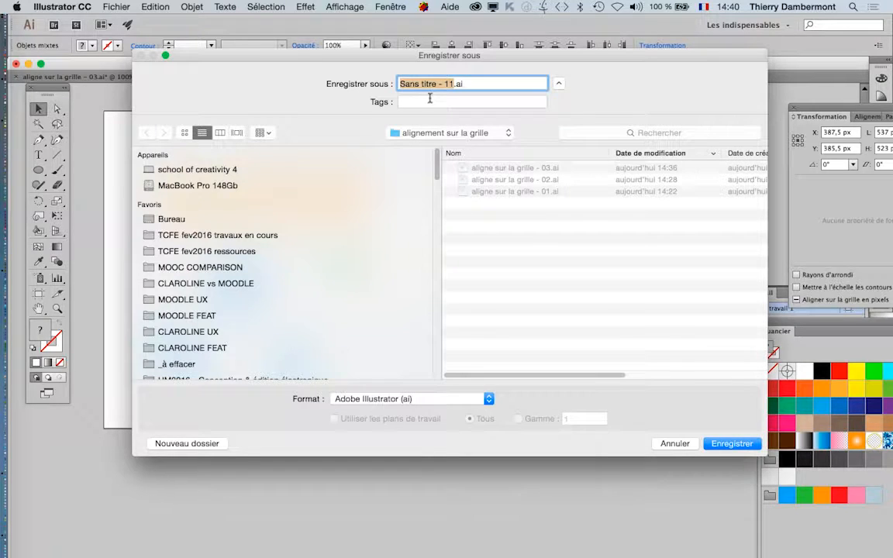
{"action": "type", "text": "veau doc"}
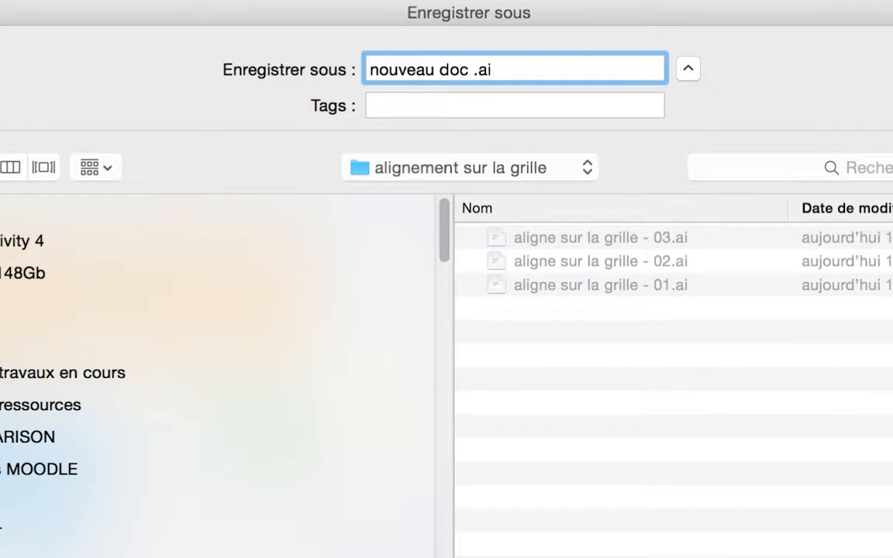
{"action": "type", "text": " -0"}
{"action": "key", "text": "BackSpace"}
{"action": "key", "text": "BackSpace"}
{"action": "type", "text": "01"}
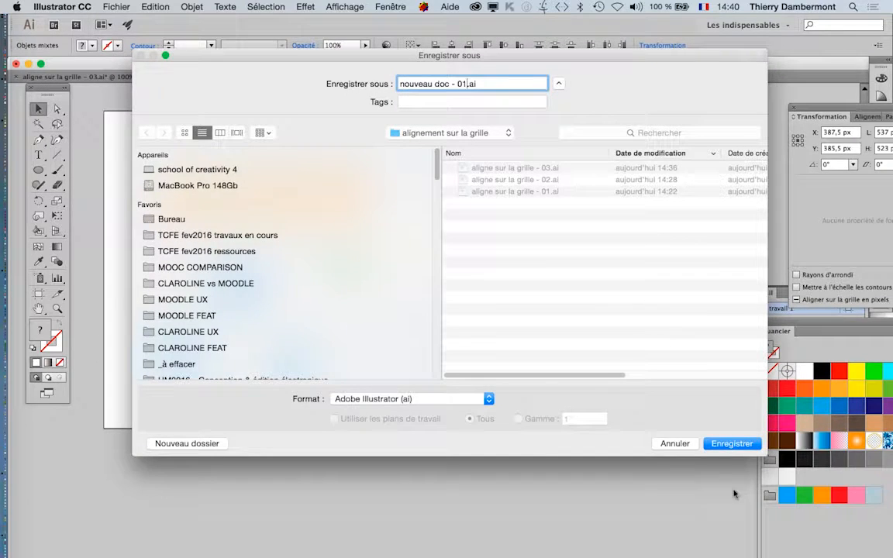
{"action": "left_click", "coordinate": [731, 444]}
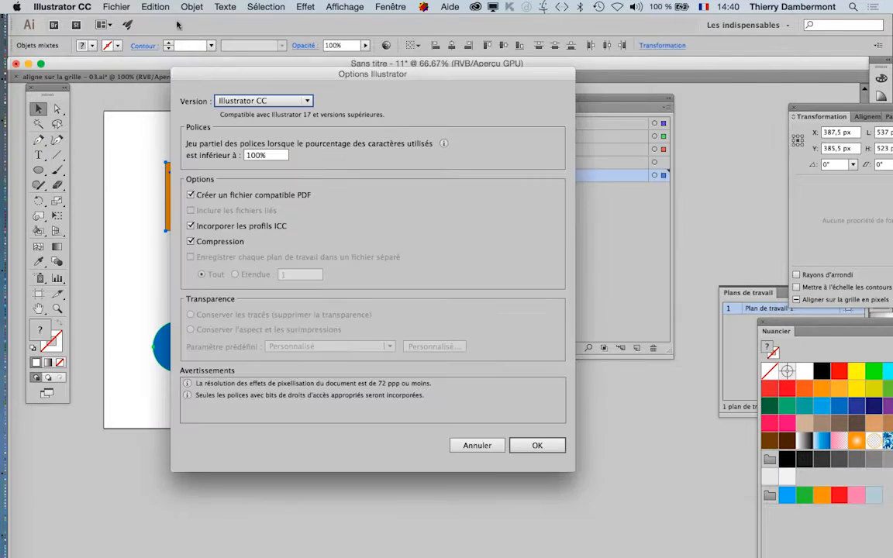
{"action": "left_click", "coordinate": [535, 445]}
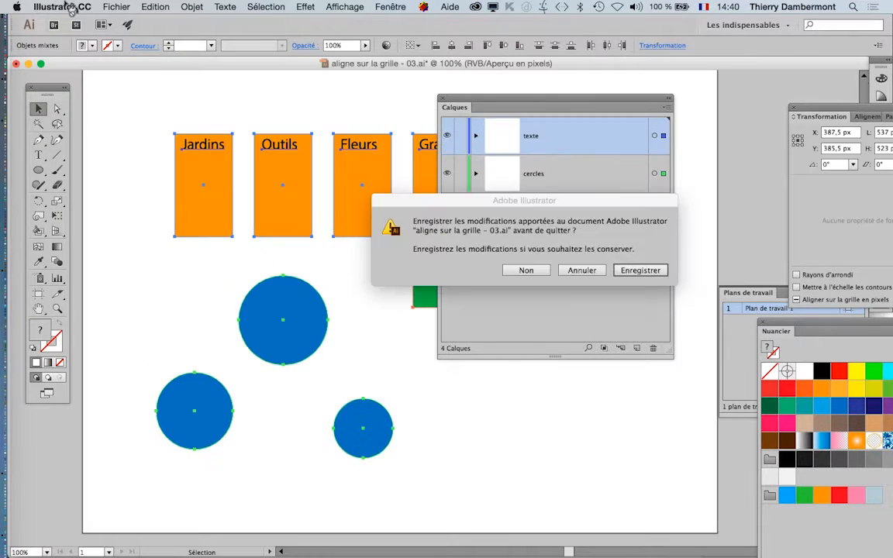
- Save the changes to "aligne sur la grille - 03.ai" and finish quitting Illustrator by clearing the clipboard
{"action": "left_click", "coordinate": [71, 6]}
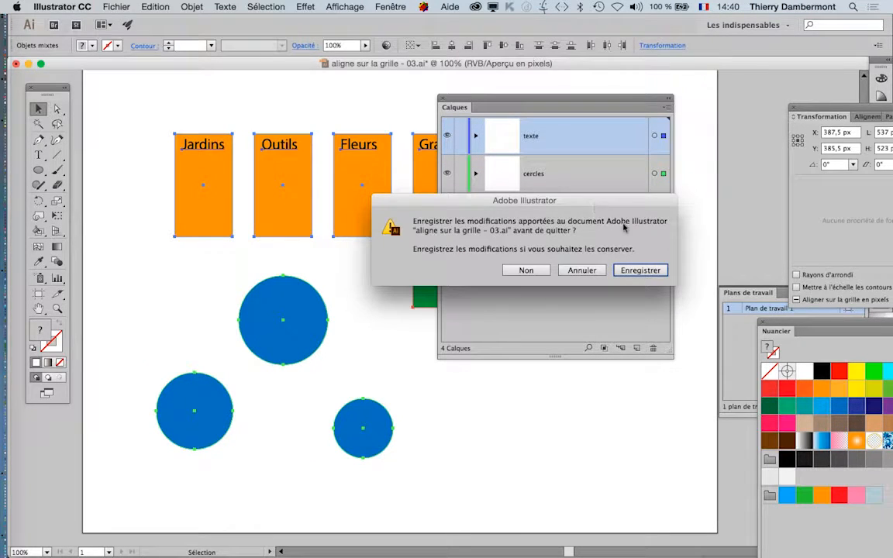
{"action": "left_click", "coordinate": [643, 270]}
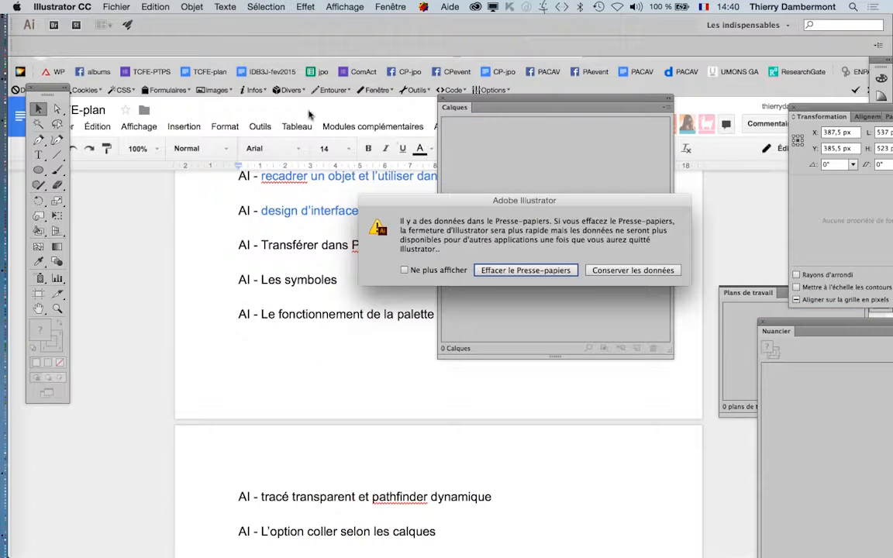
{"action": "left_click", "coordinate": [524, 247]}
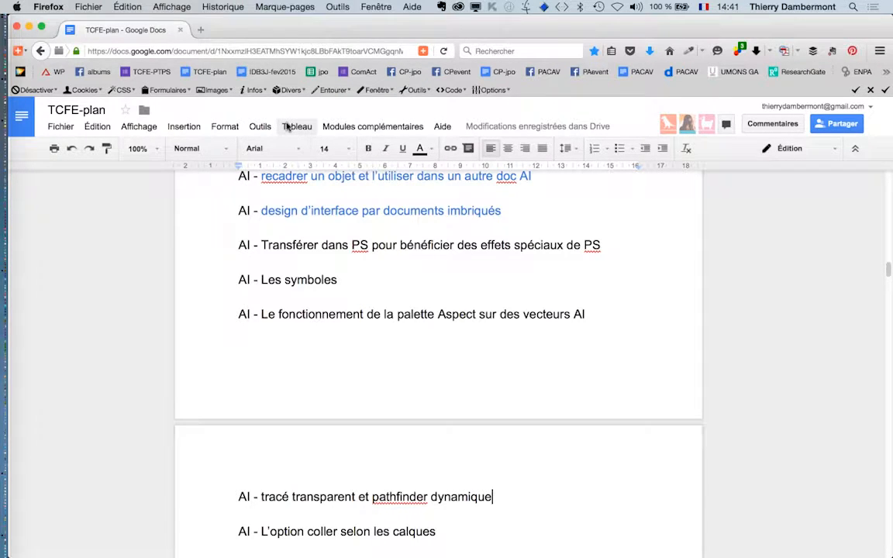
- Close the Firefox window showing TCFE-plan and launch Adobe Illustrator CC 2015
{"action": "left_click", "coordinate": [16, 26]}
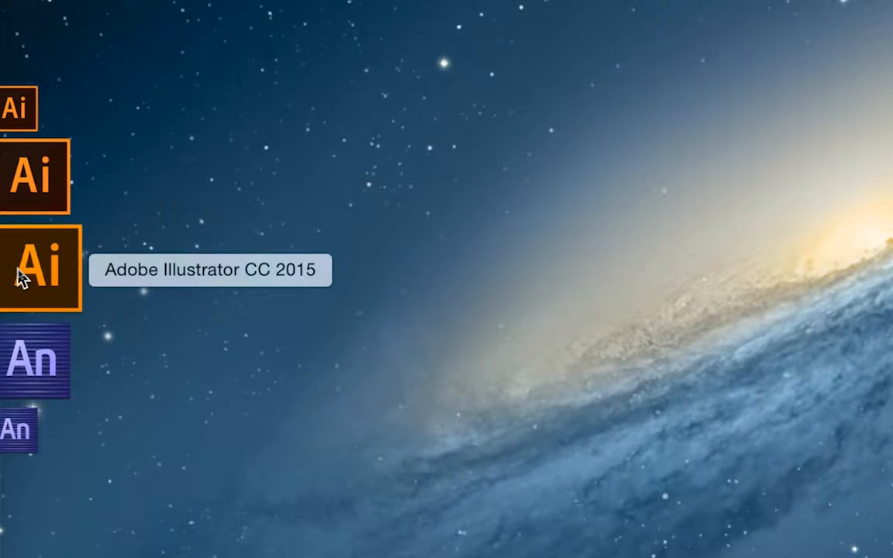
{"action": "left_click", "coordinate": [21, 279]}
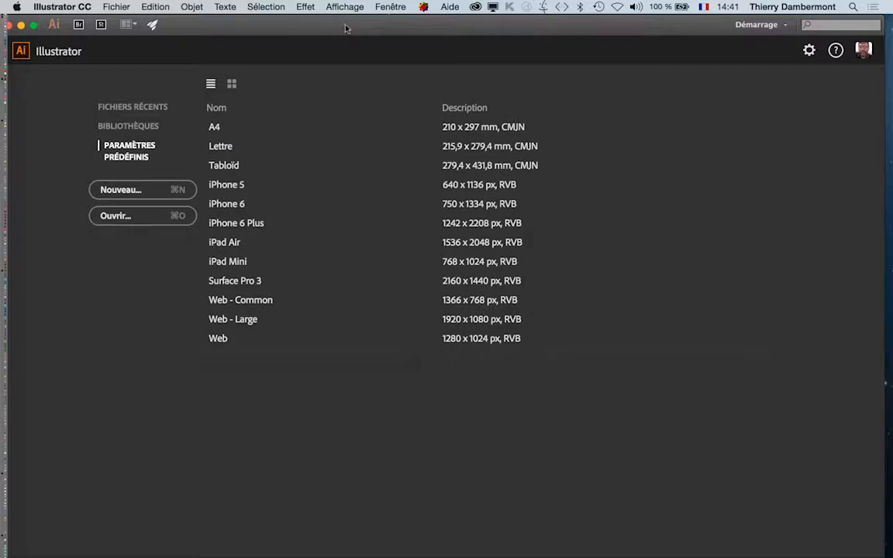
- Shrink and reposition the start window, and switch to the "Les indispensables" workspace
{"action": "double_click", "coordinate": [346, 29]}
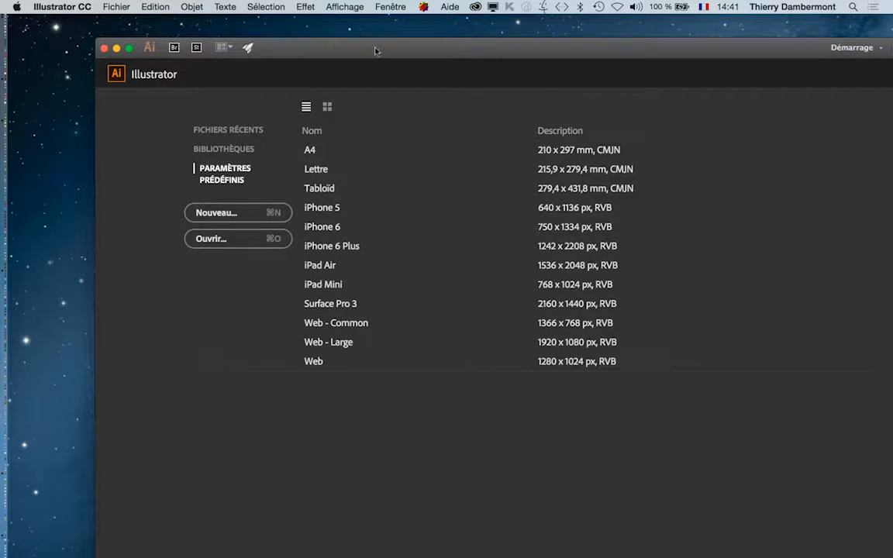
{"action": "left_click_drag", "start_coordinate": [375, 51], "coordinate": [295, 64]}
{"action": "left_click", "coordinate": [354, 6]}
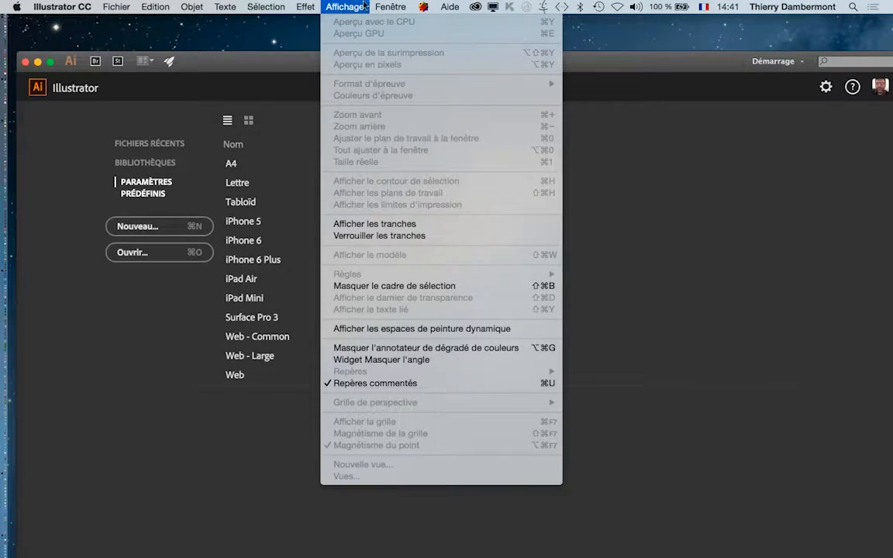
{"action": "left_click", "coordinate": [422, 103]}
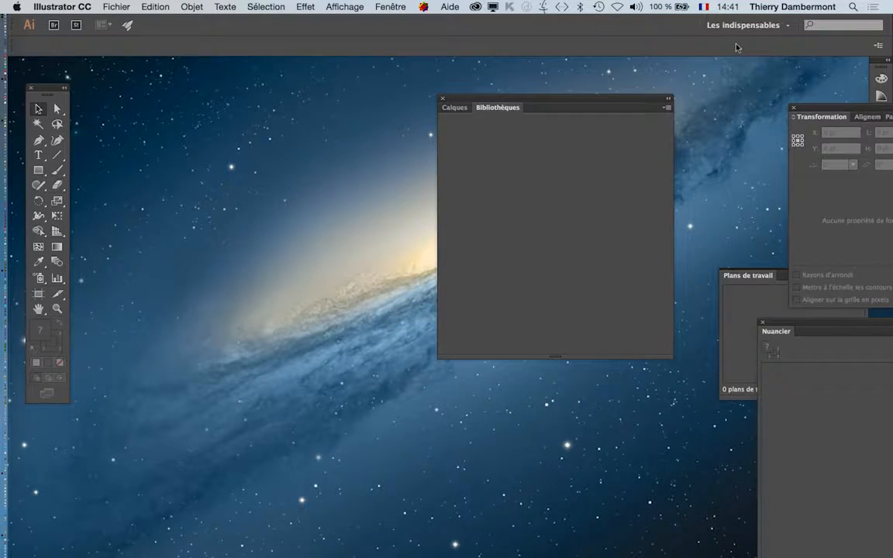
- Set the user interface brightness to Claire in the preferences
{"action": "left_click", "coordinate": [62, 6]}
{"action": "mouse_move", "coordinate": [75, 43]}
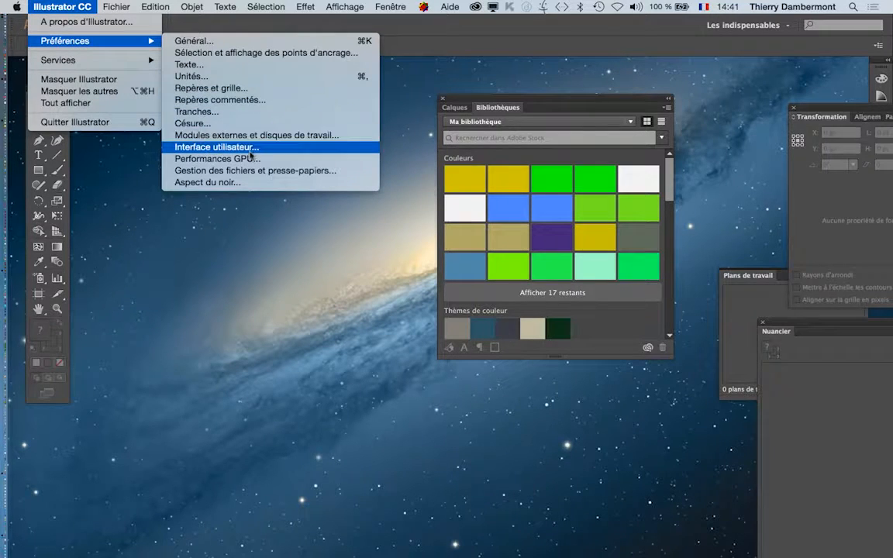
{"action": "left_click", "coordinate": [249, 150]}
{"action": "left_click", "coordinate": [451, 165]}
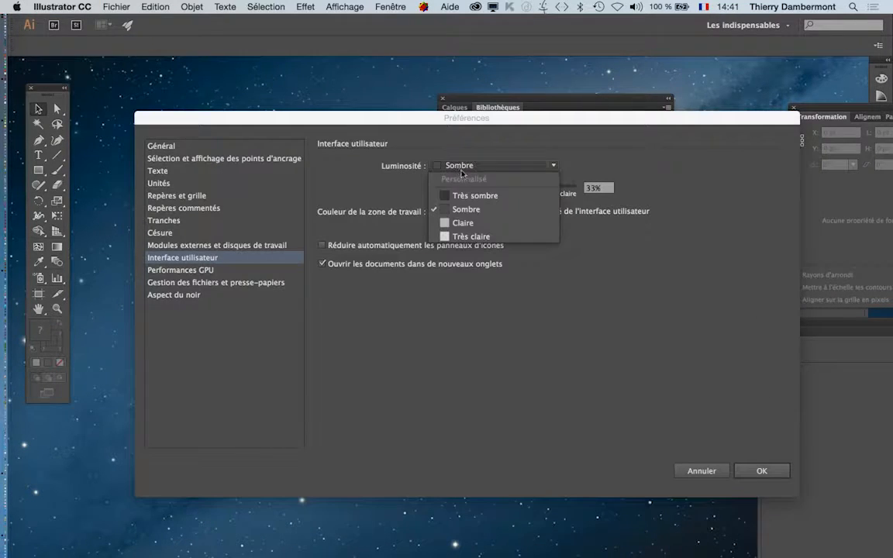
{"action": "left_click", "coordinate": [469, 221]}
{"action": "left_click", "coordinate": [779, 473]}
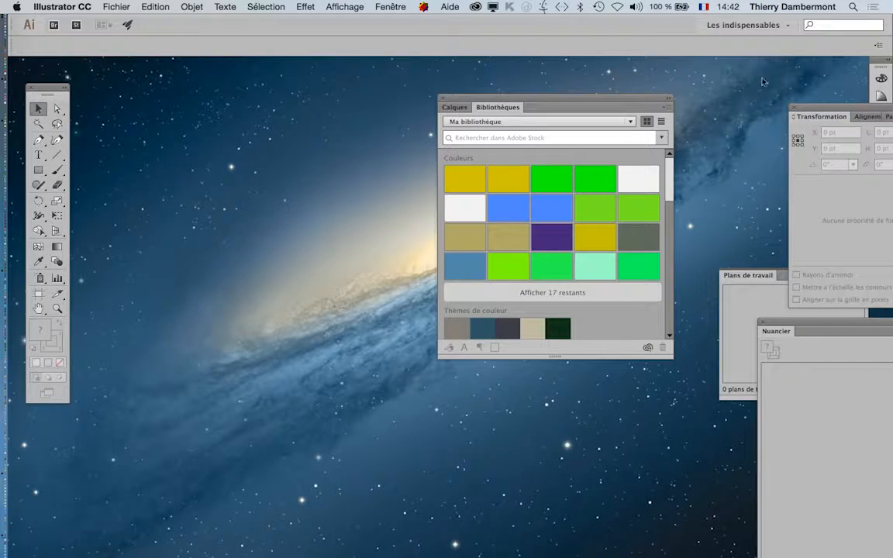
- Reset the "Les indispensables" workspace to its default panel layout
{"action": "left_click", "coordinate": [743, 25]}
{"action": "left_click", "coordinate": [781, 189]}
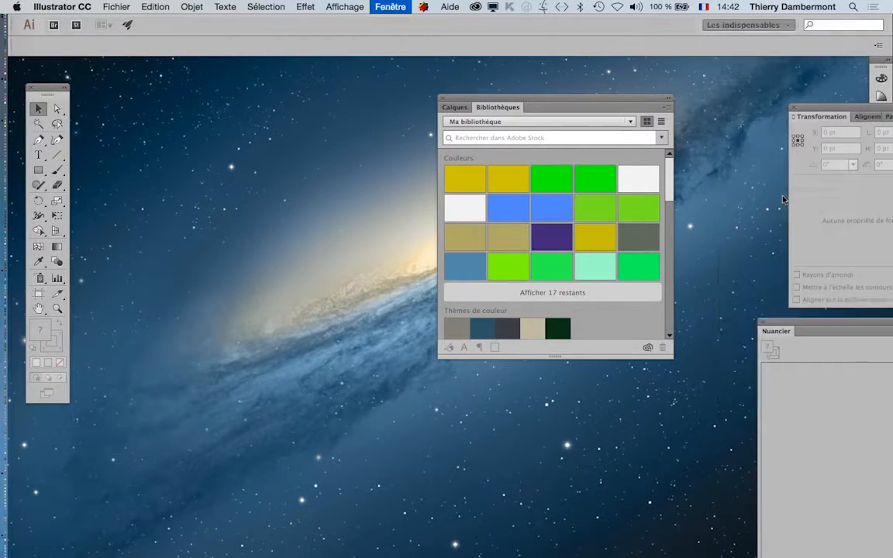
{"action": "left_click", "coordinate": [747, 25]}
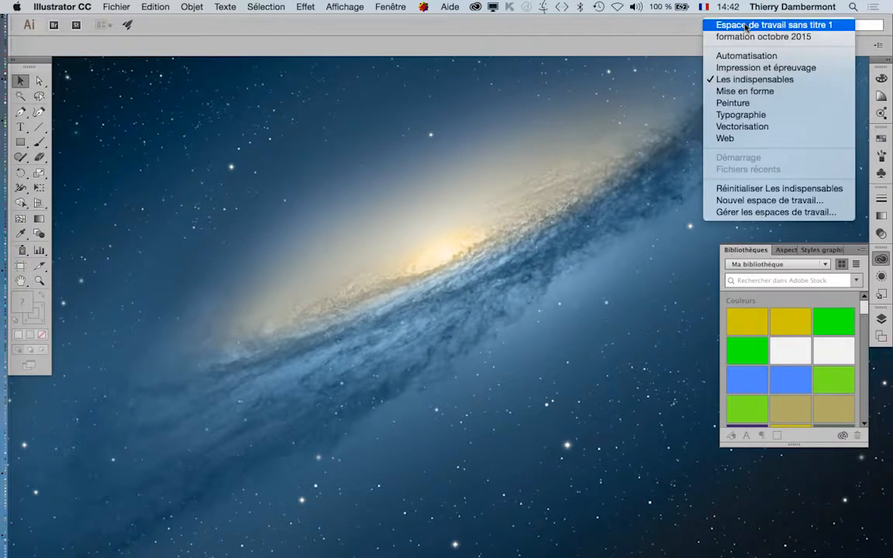
{"action": "left_click", "coordinate": [775, 189]}
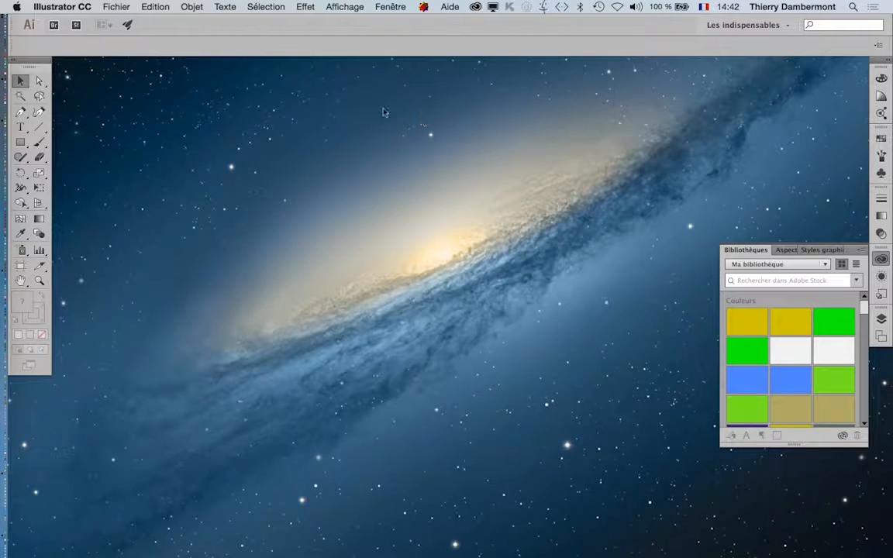
- Create a new document based on the Web profile, sized 1024 x 768 pixels
{"action": "left_click", "coordinate": [114, 6]}
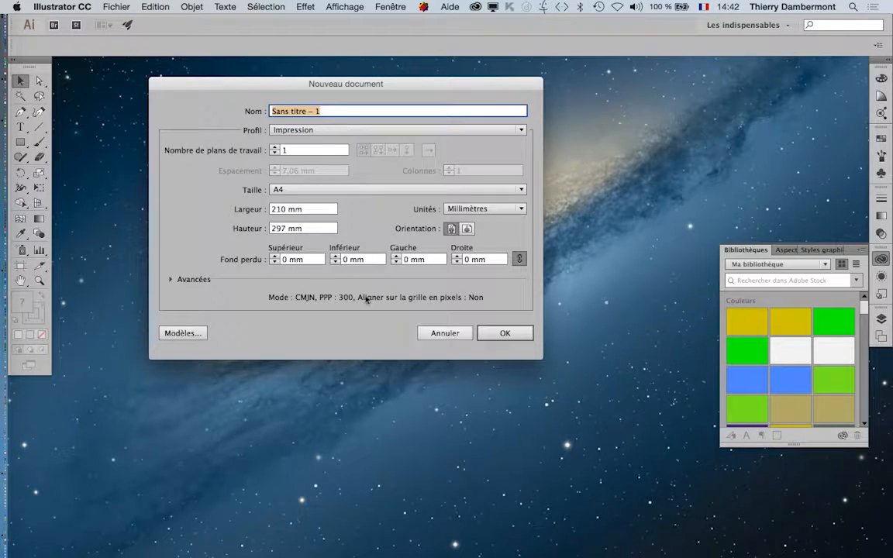
{"action": "left_click", "coordinate": [299, 130]}
{"action": "left_click", "coordinate": [306, 173]}
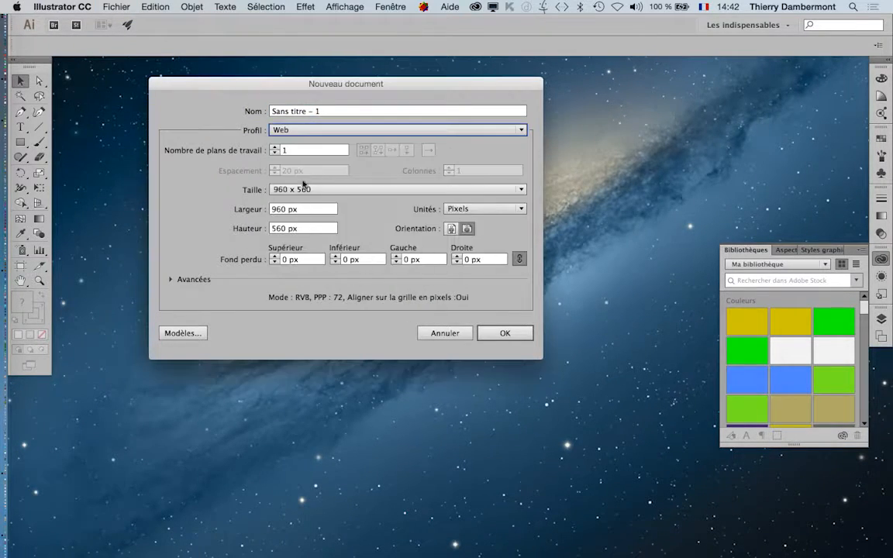
{"action": "left_click", "coordinate": [306, 189]}
{"action": "left_click", "coordinate": [305, 261]}
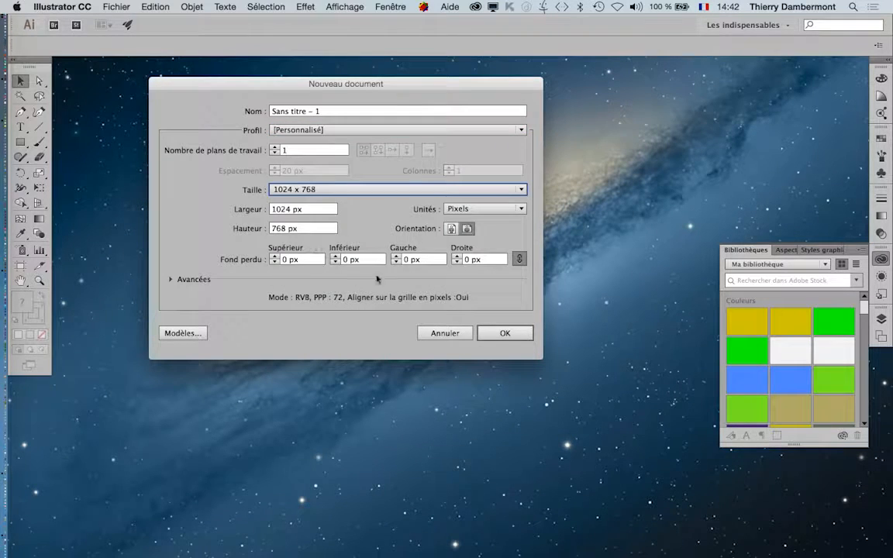
{"action": "left_click", "coordinate": [514, 336]}
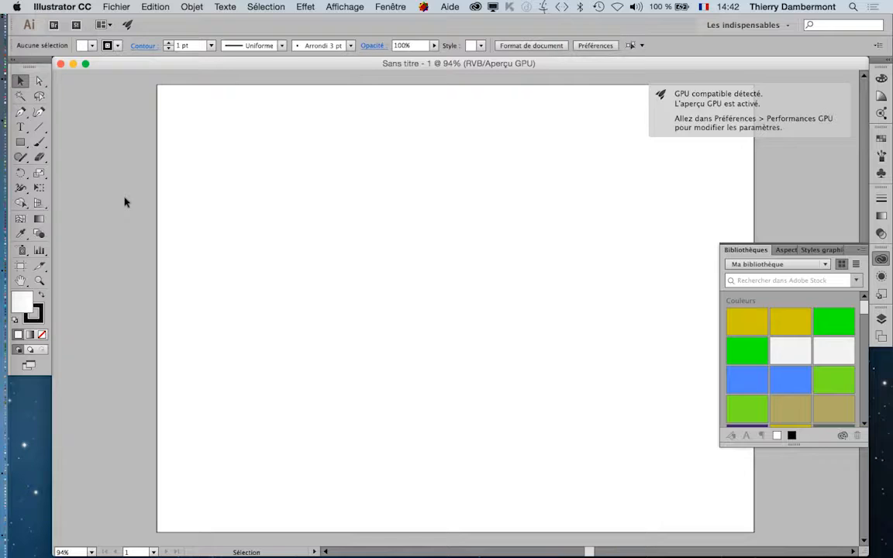
- Turn on pixel preview for the new web document and dismiss the Shaper tool tip
{"action": "left_click", "coordinate": [21, 142]}
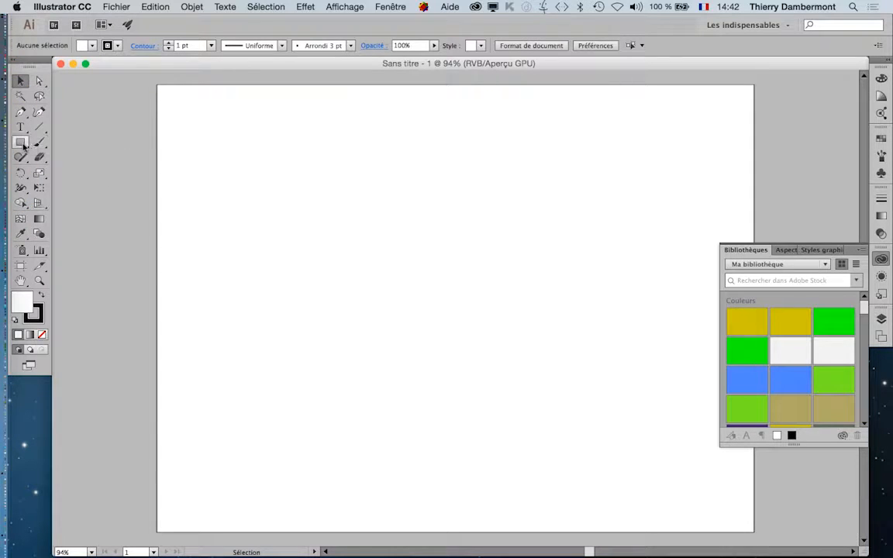
{"action": "left_click", "coordinate": [344, 6]}
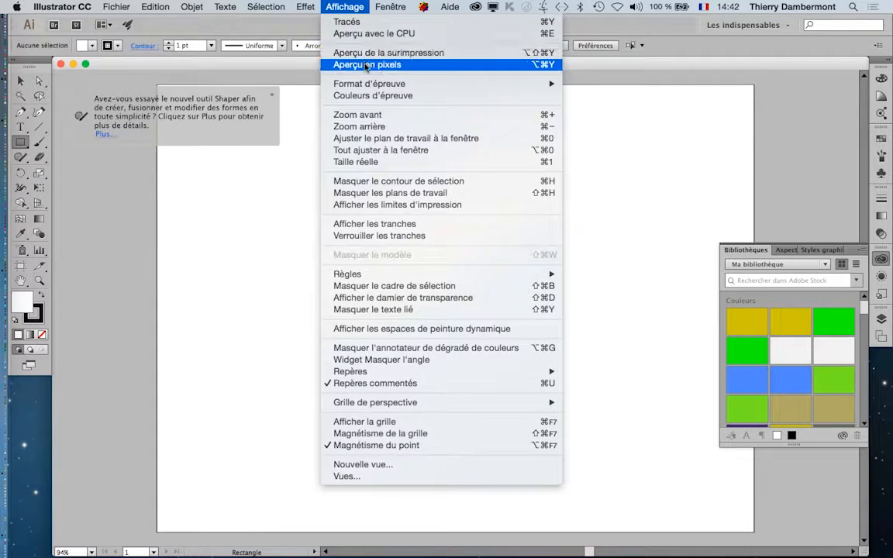
{"action": "left_click", "coordinate": [368, 63]}
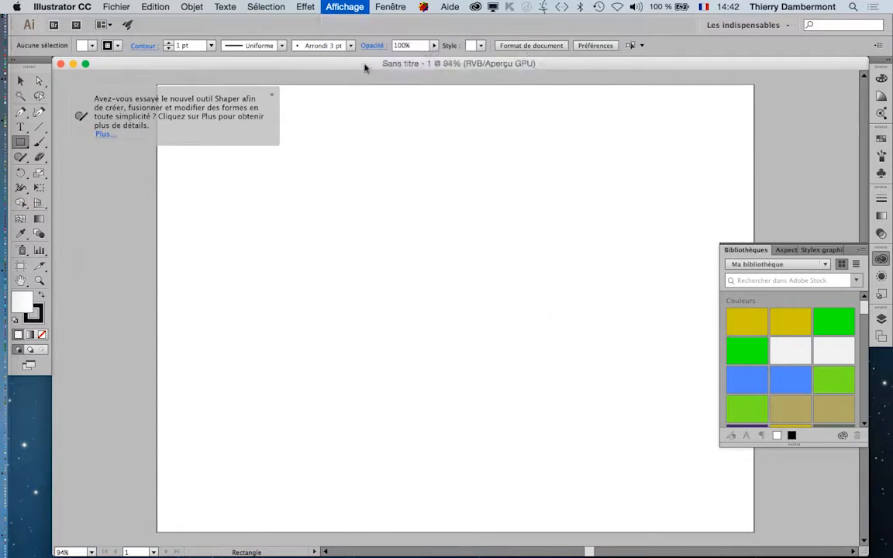
{"action": "left_click", "coordinate": [272, 95]}
{"action": "left_click", "coordinate": [333, 6]}
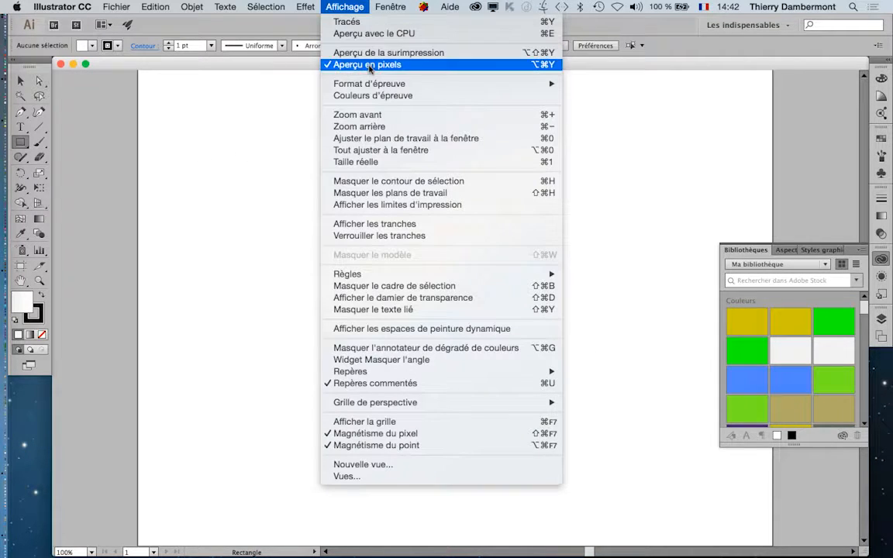
{"action": "left_click", "coordinate": [202, 73]}
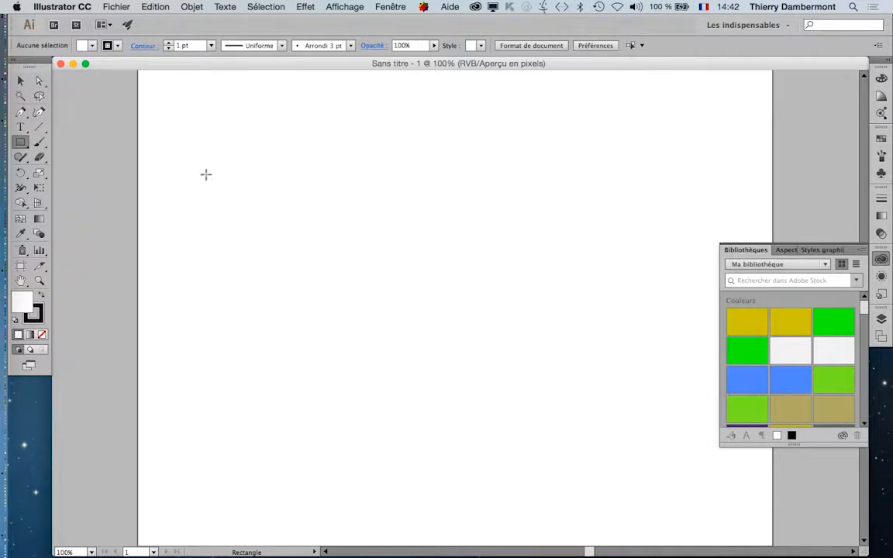
- Draw a square with a dark green swatch fill and no stroke in the upper part of the artboard
{"action": "left_click", "coordinate": [41, 319]}
{"action": "left_click", "coordinate": [41, 335]}
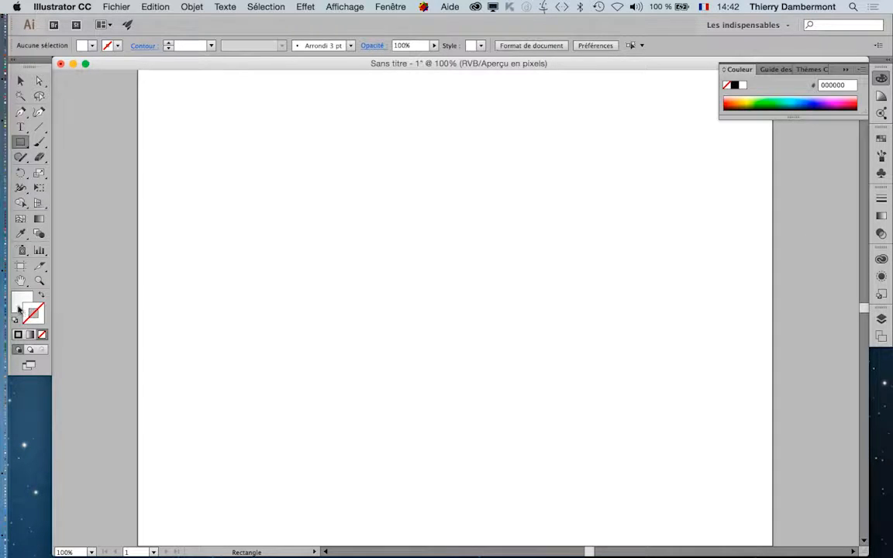
{"action": "left_click", "coordinate": [20, 306]}
{"action": "left_click", "coordinate": [881, 138]}
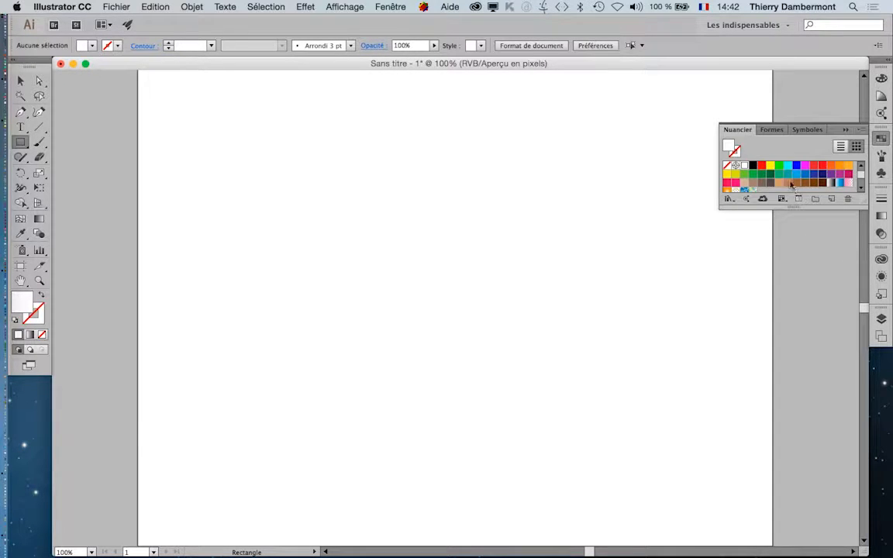
{"action": "left_click", "coordinate": [769, 177]}
{"action": "left_click_drag", "start_coordinate": [267, 150], "coordinate": [363, 244]}
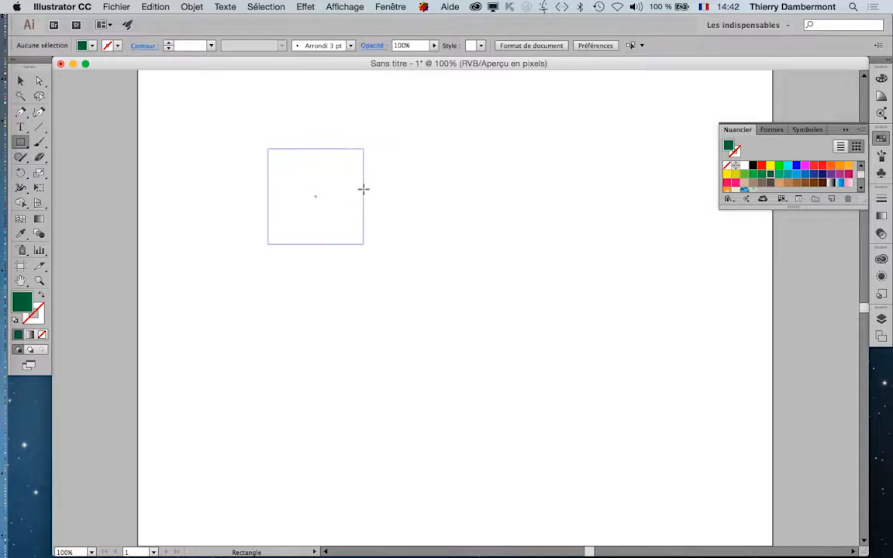
- Select the green square and nudge it slightly to the right in single keyboard increments
{"action": "left_click", "coordinate": [20, 80]}
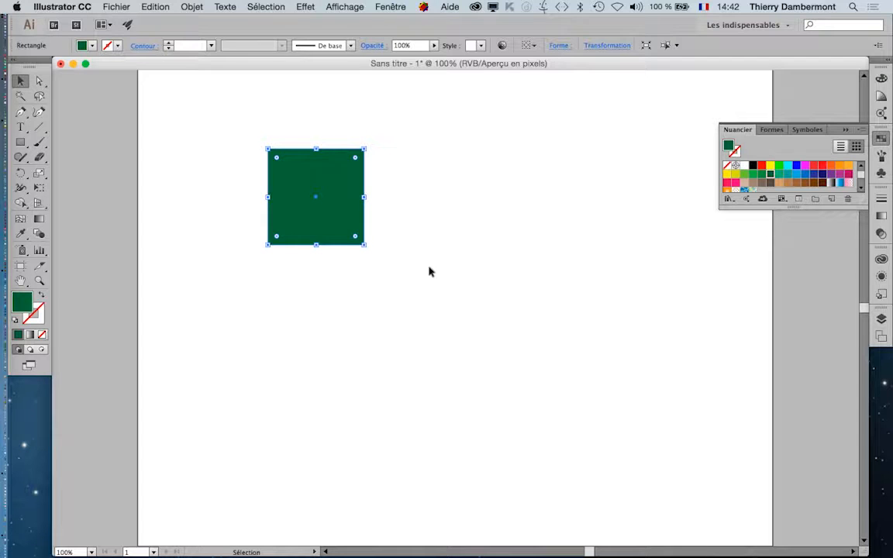
{"action": "key", "text": "Right"}
{"action": "key", "text": "Right"}
{"action": "key", "text": "Right"}
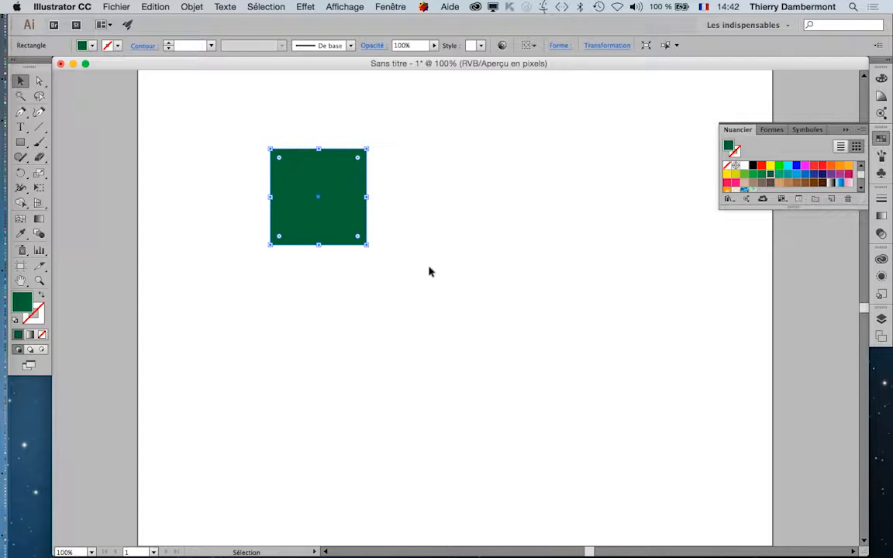
{"action": "key", "text": "Right"}
{"action": "key", "text": "Right"}
{"action": "key", "text": "Right"}
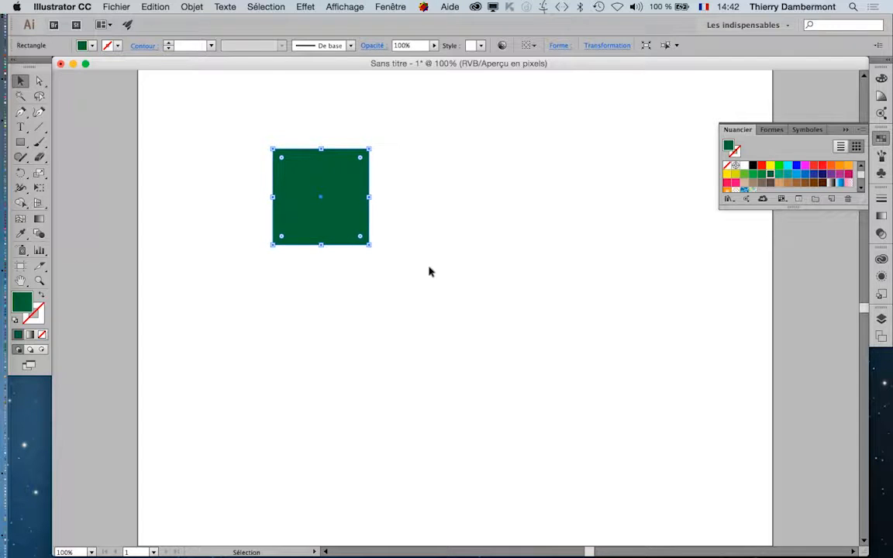
{"action": "key", "text": "Right"}
{"action": "key", "text": "Right"}
{"action": "key", "text": "Right"}
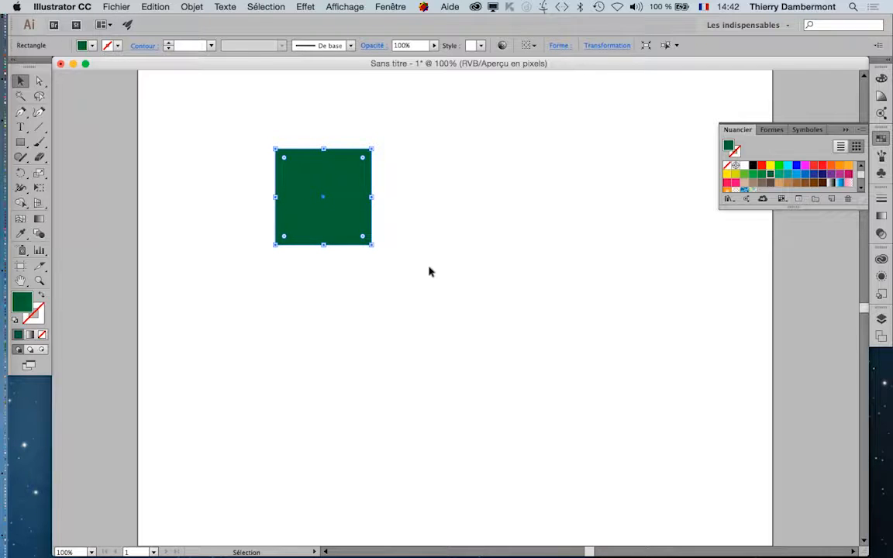
{"action": "key", "text": "Right"}
{"action": "key", "text": "Right"}
{"action": "key", "text": "Right"}
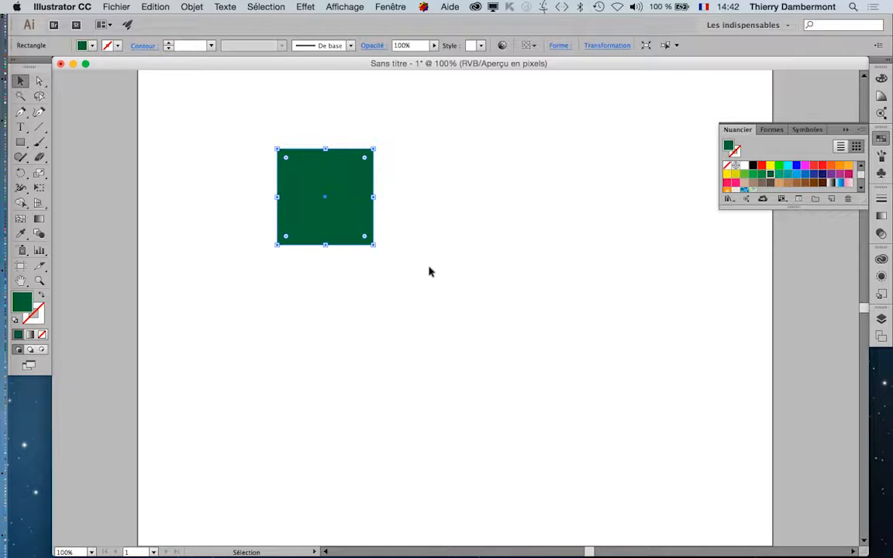
- Move the green square further right along the artboard in tenfold keyboard increments
{"action": "key", "text": "shift+Right"}
{"action": "key", "text": "shift+Right"}
{"action": "key", "text": "shift+Right"}
{"action": "key", "text": "shift+Right"}
{"action": "key", "text": "shift+Right"}
{"action": "key", "text": "shift+Right"}
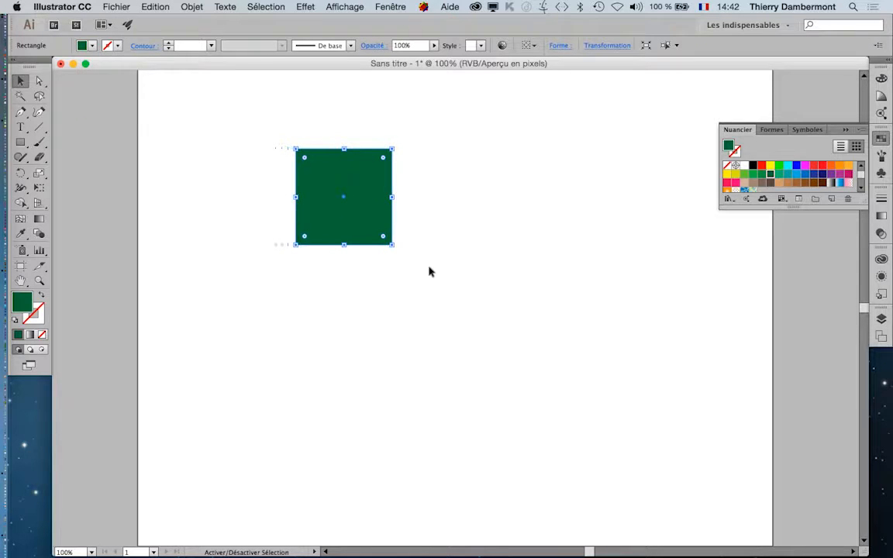
{"action": "key", "text": "shift+Right"}
{"action": "key", "text": "shift+Right"}
{"action": "key", "text": "shift+Right"}
{"action": "key", "text": "shift+Right"}
{"action": "key", "text": "shift+Right"}
{"action": "key", "text": "shift+Right"}
{"action": "key", "text": "shift+Right"}
{"action": "key", "text": "shift+Right"}
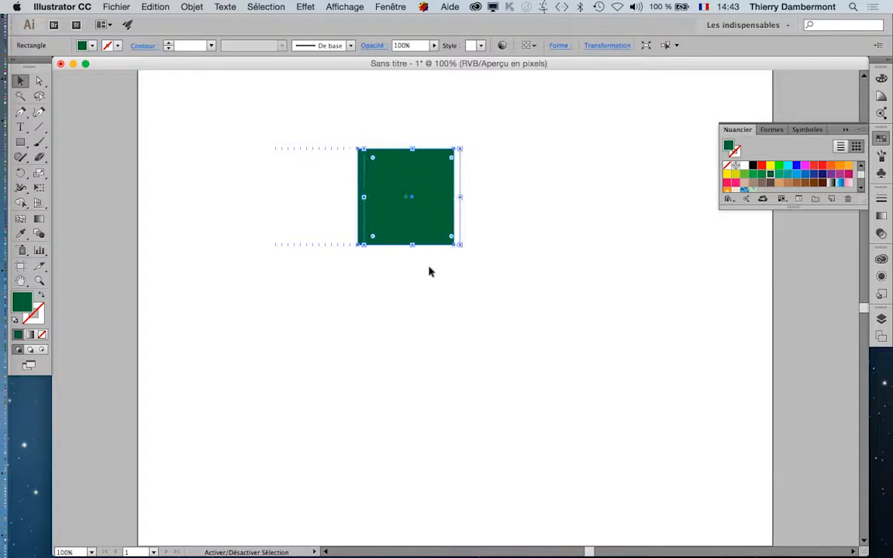
{"action": "key", "text": "shift+Right"}
{"action": "key", "text": "shift+Right"}
{"action": "key", "text": "shift+Right"}
{"action": "key", "text": "shift+Right"}
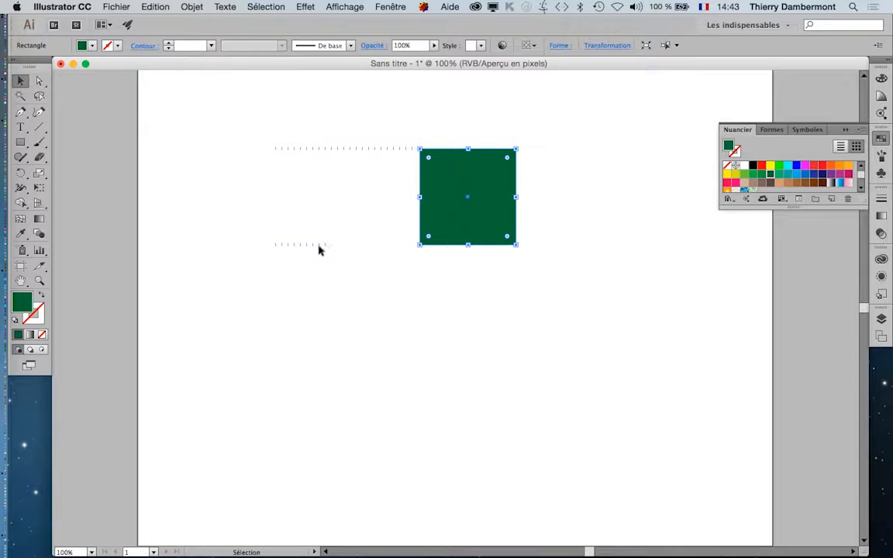
- Nudge the green square back to the left with repeated keyboard moves
{"action": "scroll", "coordinate": [319, 247], "scroll_direction": "up", "scroll_amount": 2}
{"action": "scroll", "coordinate": [336, 241], "scroll_direction": "down", "scroll_amount": 2}
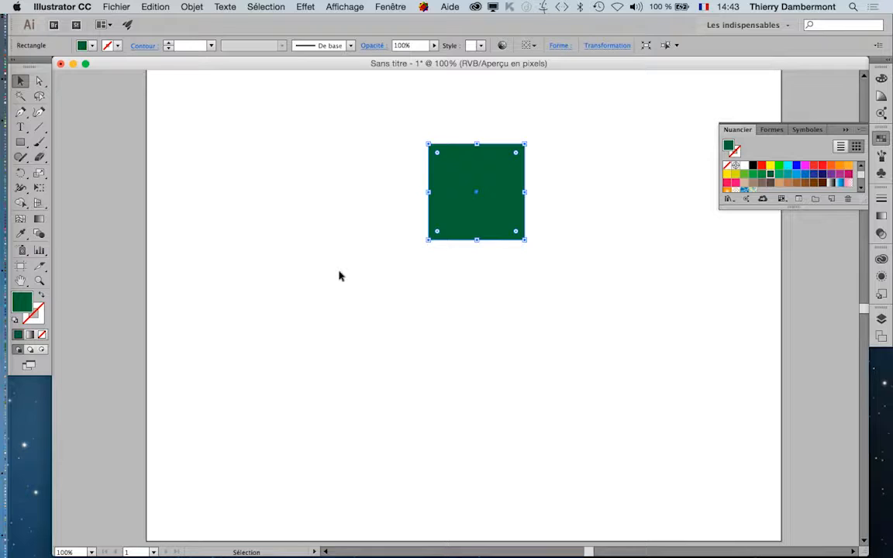
{"action": "key", "text": "Left"}
{"action": "key", "text": "Left"}
{"action": "key", "text": "Left"}
{"action": "key", "text": "Left"}
{"action": "key", "text": "Left"}
{"action": "key", "text": "Left"}
{"action": "key", "text": "Left"}
{"action": "key", "text": "Left"}
{"action": "key", "text": "Left"}
{"action": "key", "text": "Left"}
{"action": "key", "text": "Left"}
{"action": "key", "text": "Left"}
{"action": "key", "text": "Left"}
{"action": "key", "text": "Left"}
{"action": "key", "text": "Left"}
{"action": "key", "text": "Left"}
{"action": "key", "text": "Left"}
{"action": "key", "text": "Left"}
{"action": "key", "text": "Left"}
{"action": "key", "text": "Left"}
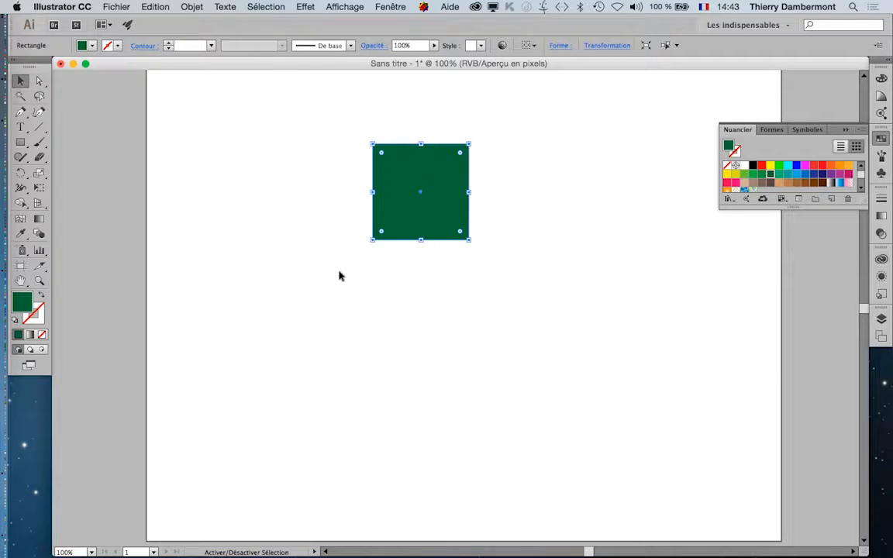
{"action": "key", "text": "Left"}
{"action": "key", "text": "Left"}
{"action": "key", "text": "Left"}
{"action": "key", "text": "Left"}
{"action": "key", "text": "Left"}
{"action": "key", "text": "Left"}
{"action": "key", "text": "Left"}
{"action": "key", "text": "Left"}
{"action": "key", "text": "Left"}
{"action": "key", "text": "Left"}
{"action": "key", "text": "Left"}
{"action": "key", "text": "Left"}
{"action": "key", "text": "Left"}
{"action": "key", "text": "Left"}
{"action": "key", "text": "Left"}
{"action": "key", "text": "Left"}
{"action": "key", "text": "Left"}
{"action": "key", "text": "Left"}
{"action": "key", "text": "Left"}
{"action": "key", "text": "Left"}
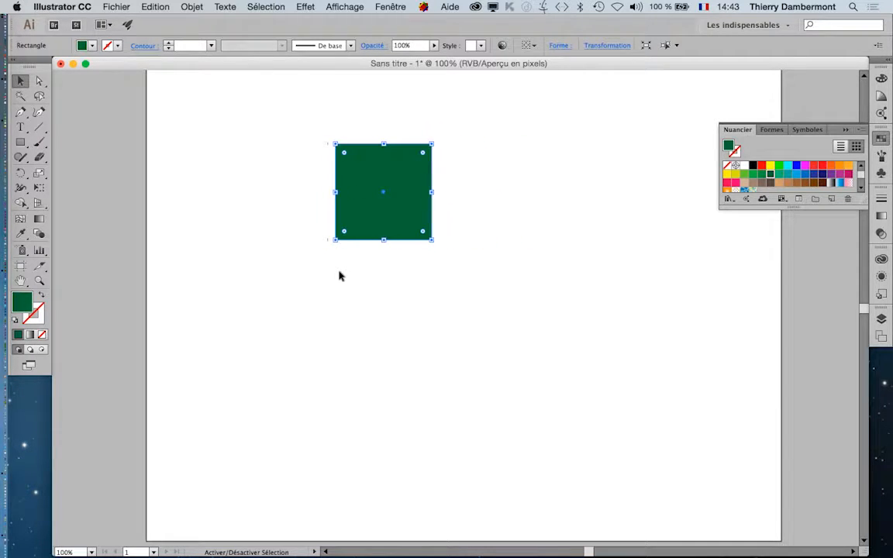
- Nudge the green square to the right again, toward the middle of the artboard
{"action": "key", "text": "Right"}
{"action": "key", "text": "Right"}
{"action": "key", "text": "Right"}
{"action": "key", "text": "Right"}
{"action": "key", "text": "Right"}
{"action": "key", "text": "Right"}
{"action": "key", "text": "Right"}
{"action": "key", "text": "Right"}
{"action": "key", "text": "Right"}
{"action": "key", "text": "Right"}
{"action": "key", "text": "Right"}
{"action": "key", "text": "Right"}
{"action": "key", "text": "Right"}
{"action": "key", "text": "Right"}
{"action": "key", "text": "Right"}
{"action": "key", "text": "Right"}
{"action": "key", "text": "Right"}
{"action": "key", "text": "Right"}
{"action": "key", "text": "Right"}
{"action": "key", "text": "Right"}
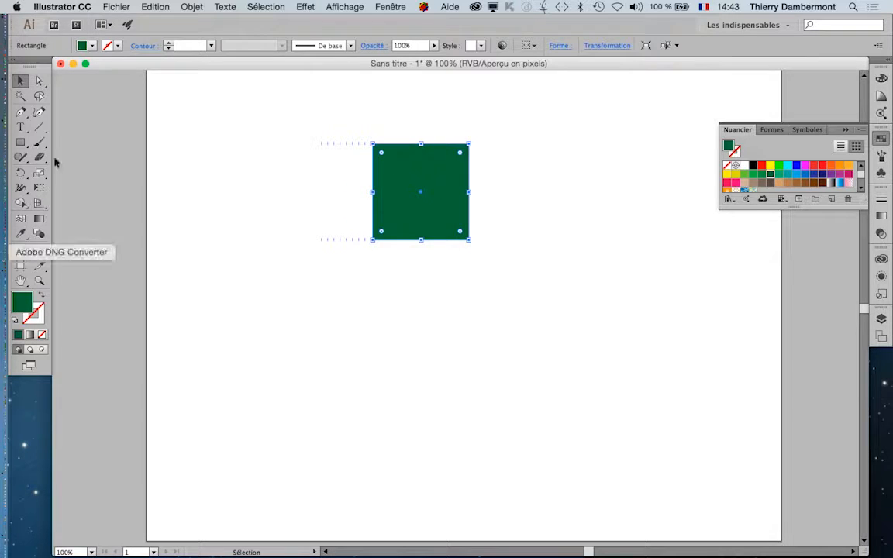
- Set the keyboard increment (Incréments clavier) to 10 px in the general preferences
{"action": "left_click", "coordinate": [60, 6]}
{"action": "mouse_move", "coordinate": [67, 39]}
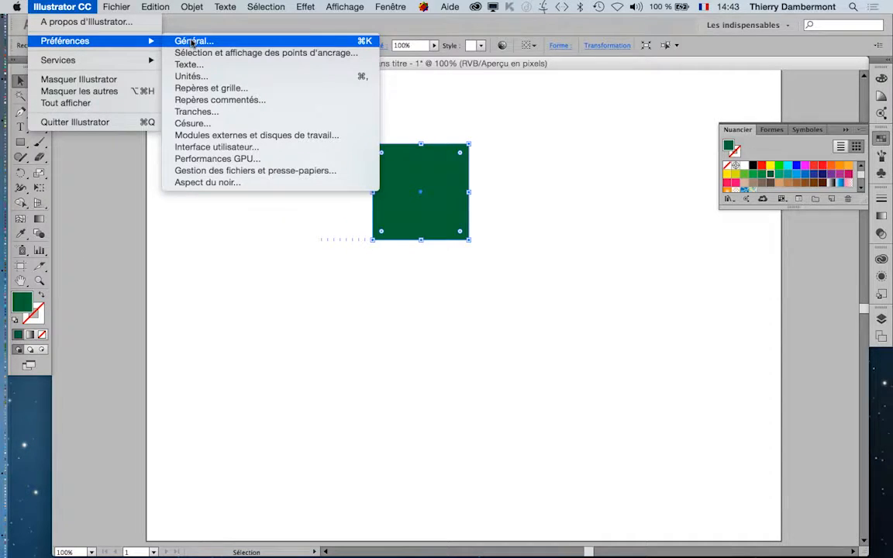
{"action": "left_click", "coordinate": [192, 41]}
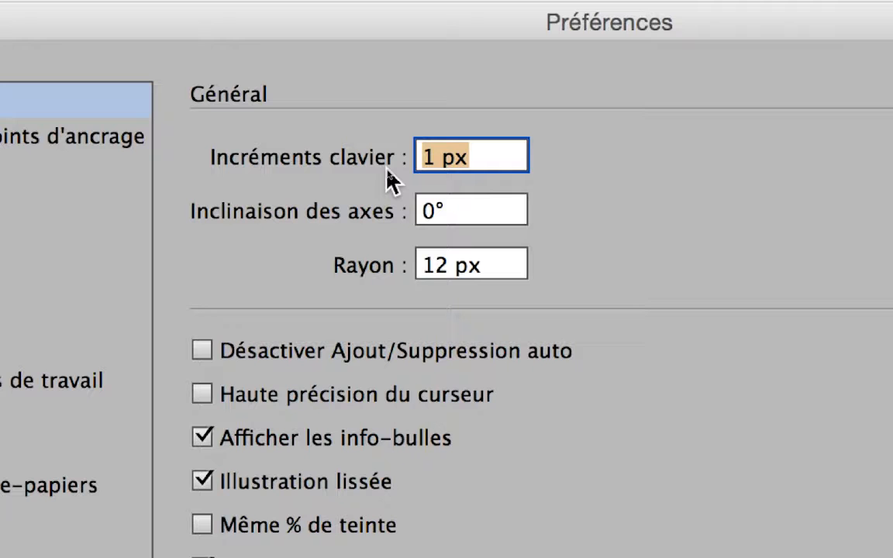
{"action": "left_click", "coordinate": [433, 164]}
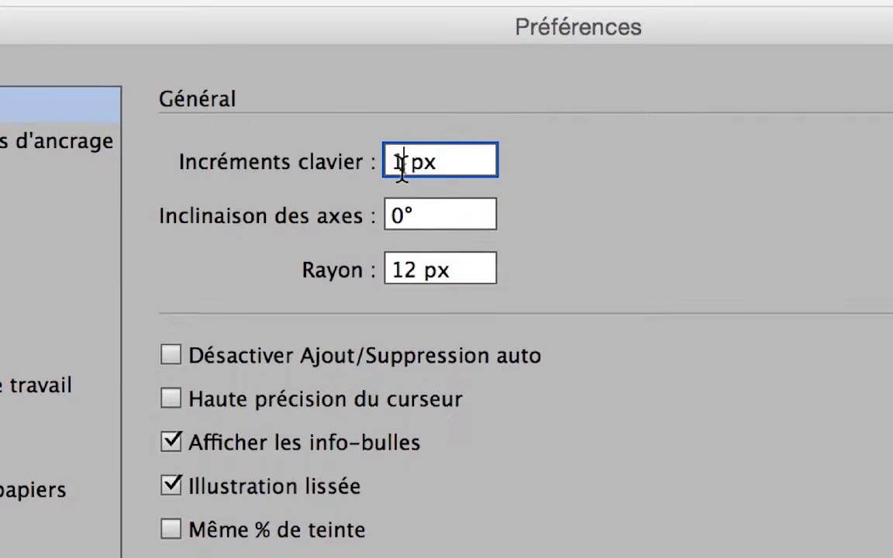
{"action": "type", "text": "0"}
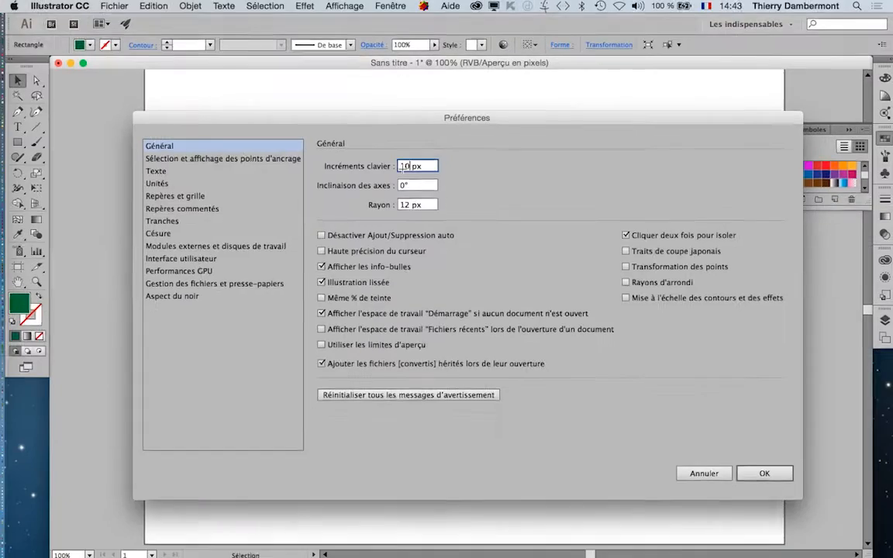
{"action": "key", "text": "Return"}
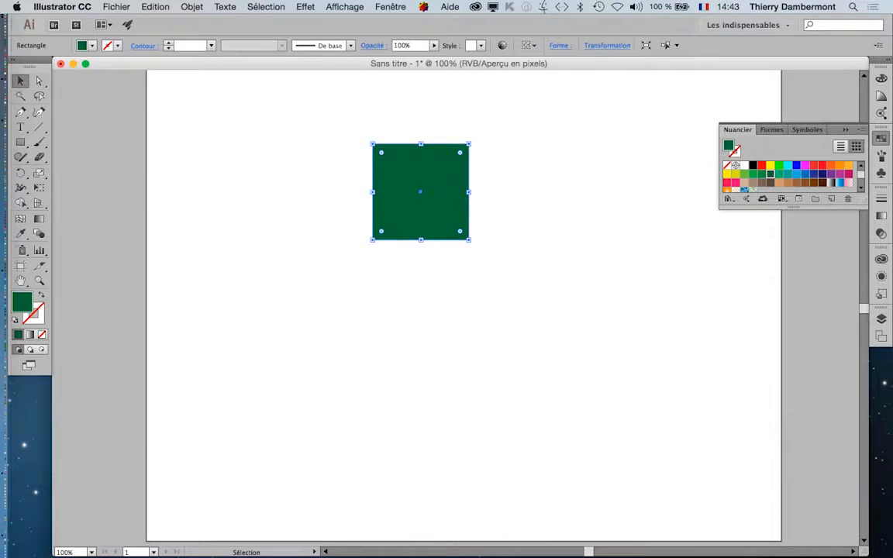
- Nudge the green square to the right in the new 10 px keyboard increments
{"action": "key", "text": "Right"}
{"action": "key", "text": "Right"}
{"action": "key", "text": "Right"}
{"action": "key", "text": "Right"}
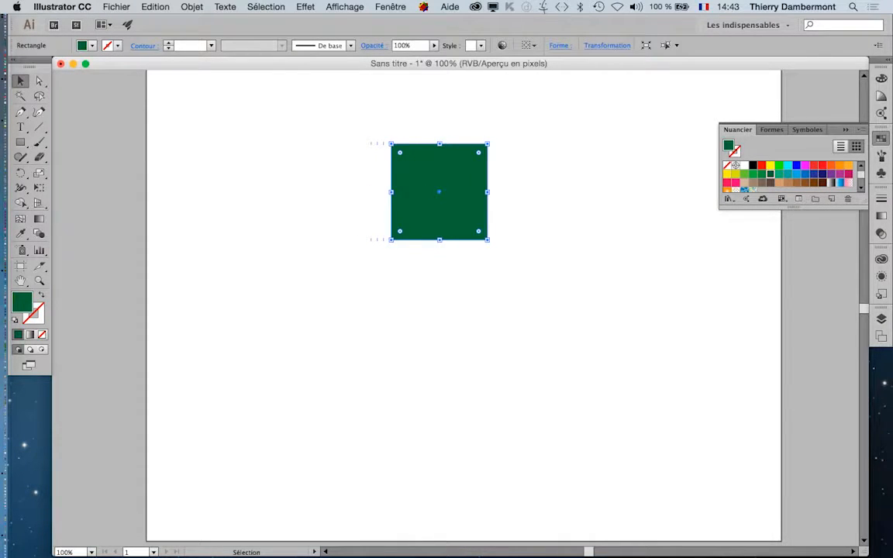
- Shift the green square right and then far left in tenfold keyboard increments, ending near the artboard's left side
{"action": "key", "text": "shift+Right"}
{"action": "key", "text": "shift+Right"}
{"action": "key", "text": "shift+Right"}
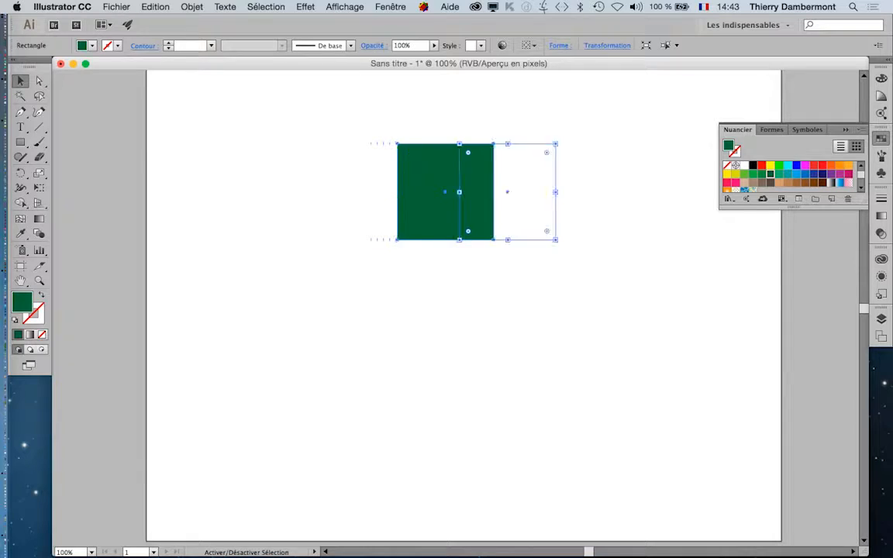
{"action": "key", "text": "shift+Right"}
{"action": "key", "text": "shift+Left"}
{"action": "key", "text": "shift+Left"}
{"action": "key", "text": "shift+Left"}
{"action": "key", "text": "shift+Left"}
{"action": "key", "text": "shift+Left"}
{"action": "key", "text": "shift+Left"}
{"action": "key", "text": "shift+Left"}
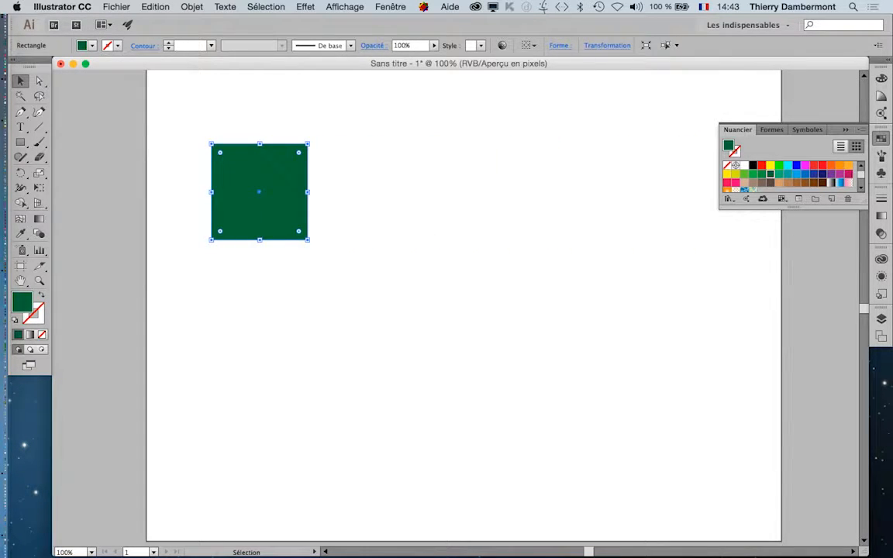
- Quit Illustrator without saving the untitled document, and relaunch it
{"action": "left_click", "coordinate": [62, 6]}
{"action": "left_click", "coordinate": [74, 118]}
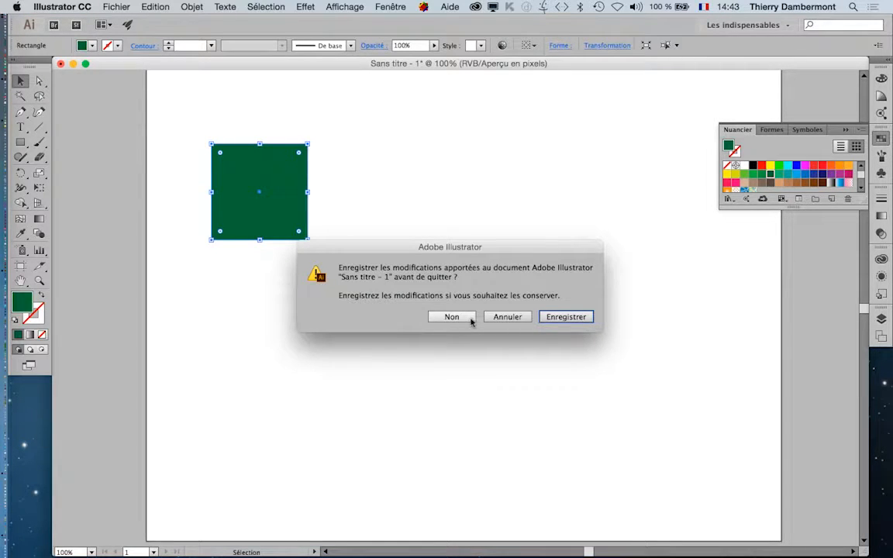
{"action": "left_click", "coordinate": [451, 317]}
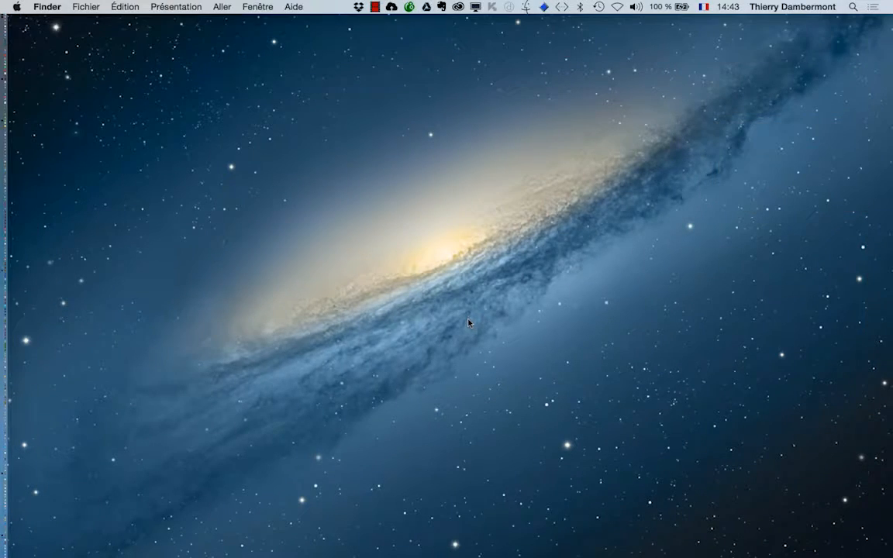
{"action": "mouse_move", "coordinate": [2, 326]}
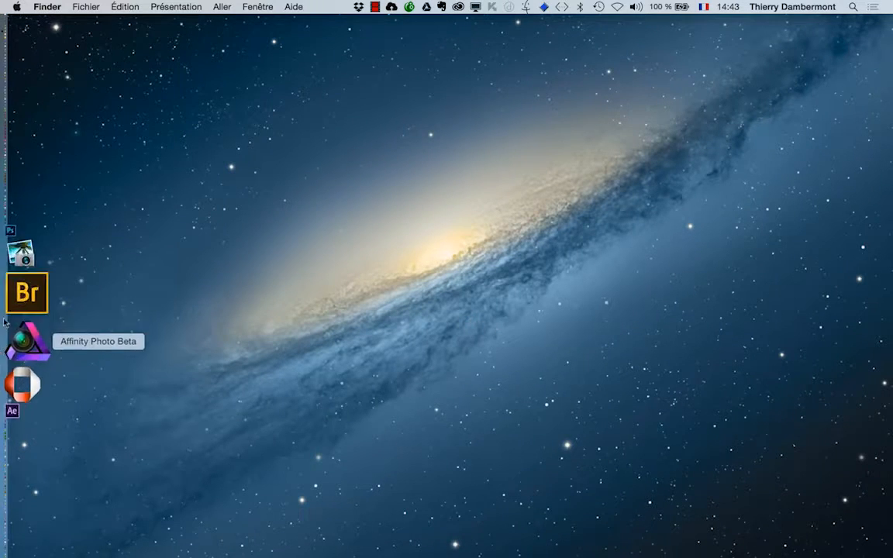
{"action": "left_click", "coordinate": [17, 268]}
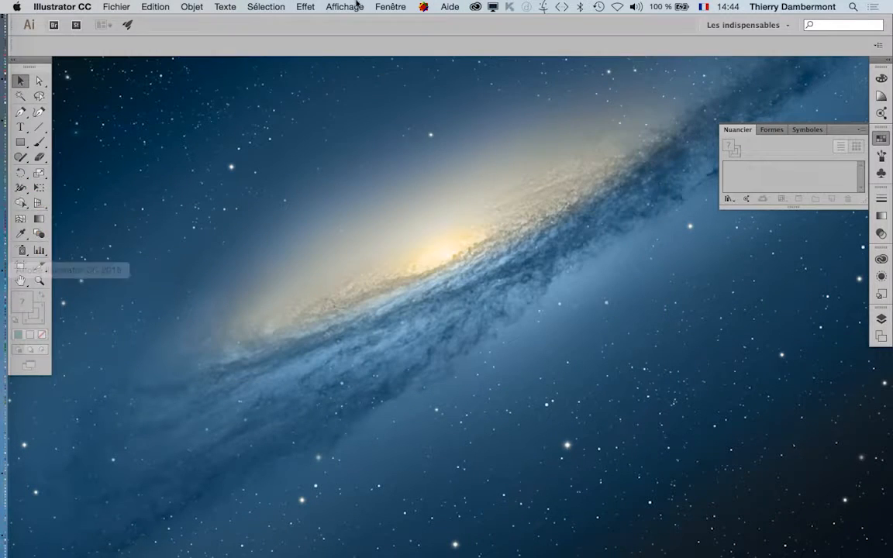
- Create a new document with the Web profile at 1024 x 768
{"action": "left_click", "coordinate": [120, 9]}
{"action": "left_click", "coordinate": [128, 22]}
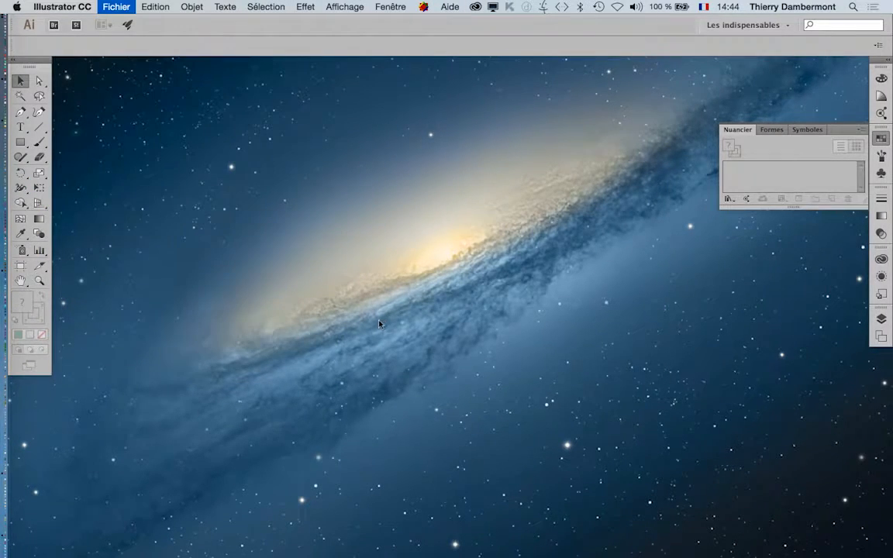
{"action": "left_click", "coordinate": [308, 129]}
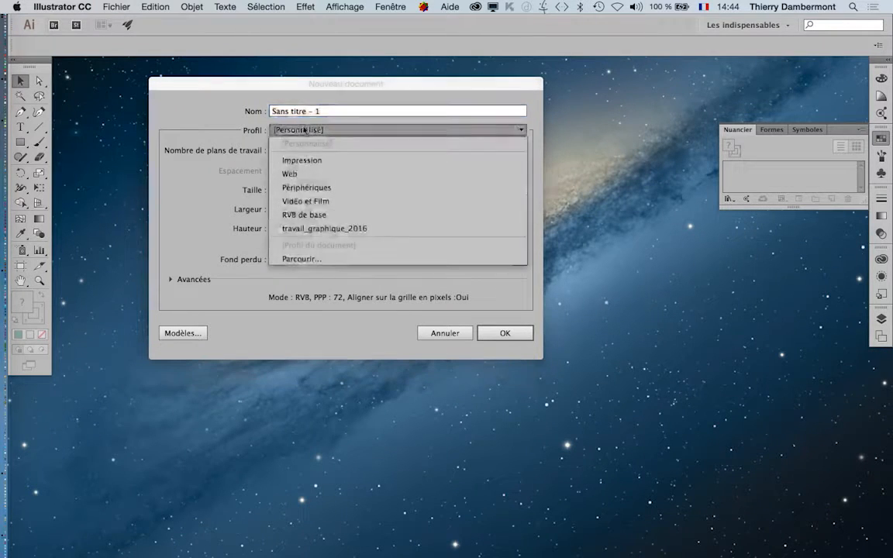
{"action": "left_click", "coordinate": [308, 174]}
{"action": "left_click", "coordinate": [304, 189]}
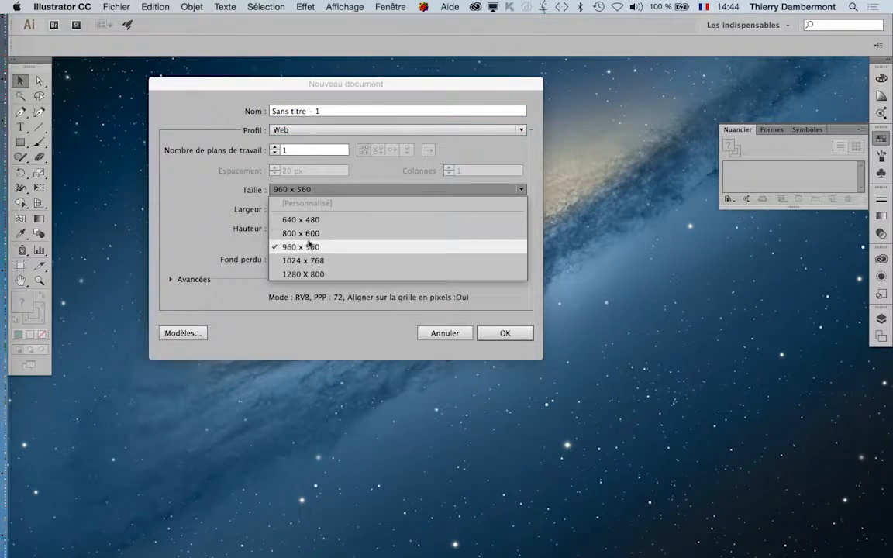
{"action": "left_click", "coordinate": [314, 262]}
{"action": "left_click", "coordinate": [508, 336]}
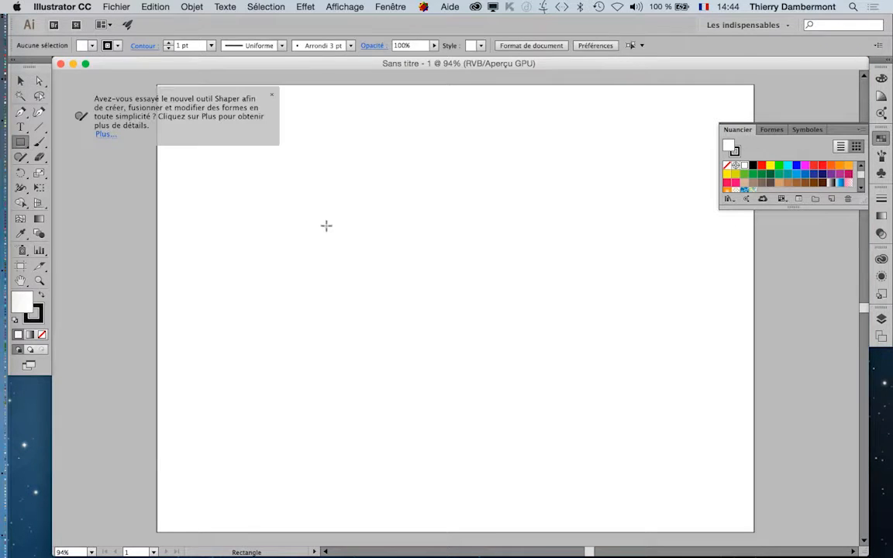
- Display the document in pixel preview (Aperçu en pixels) and dismiss the Shaper tool tip
{"action": "left_click", "coordinate": [343, 7]}
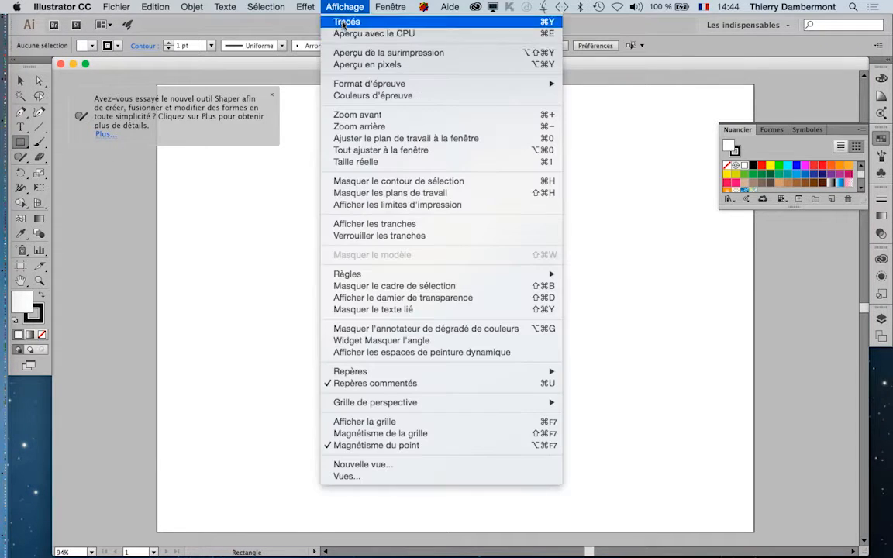
{"action": "left_click", "coordinate": [375, 65]}
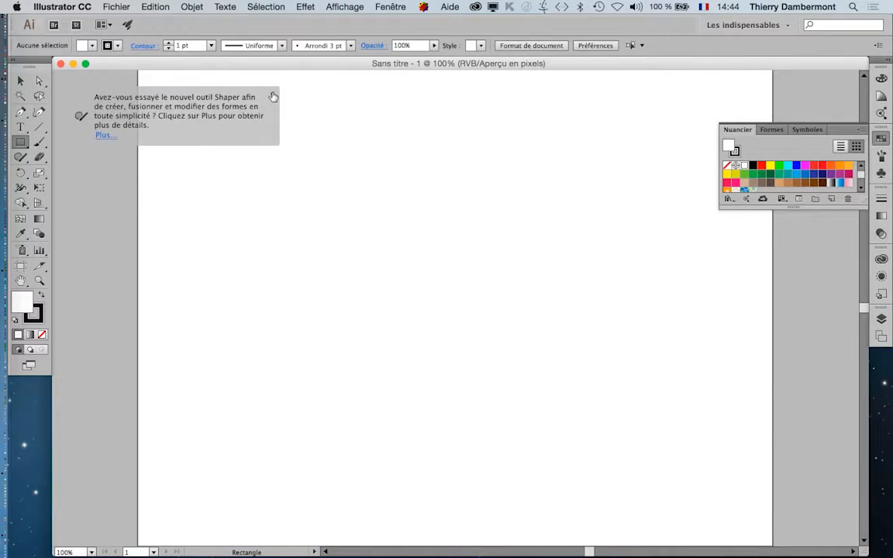
{"action": "left_click", "coordinate": [272, 94]}
- Draw a square in the artboard's upper middle area, remove its stroke and fill it with light green
{"action": "left_click_drag", "start_coordinate": [379, 187], "coordinate": [416, 203]}
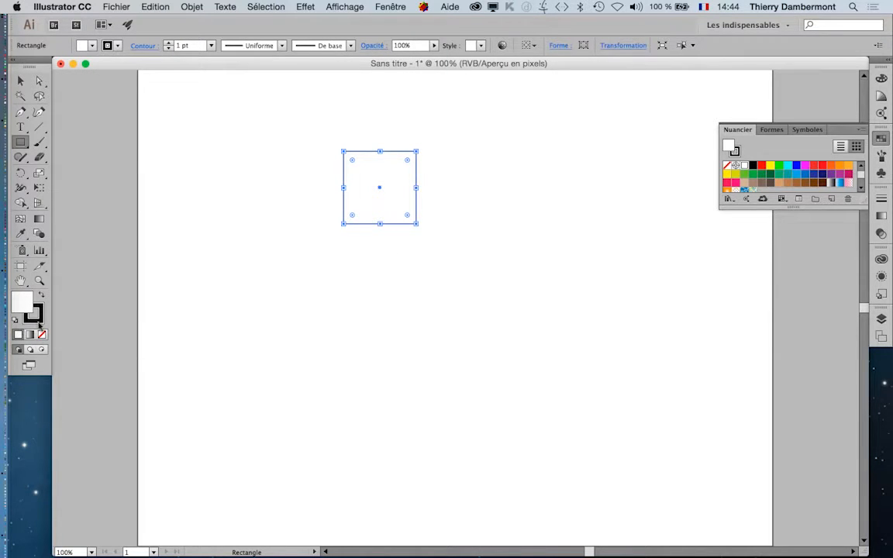
{"action": "left_click", "coordinate": [38, 322]}
{"action": "key", "text": "/"}
{"action": "left_click", "coordinate": [24, 310]}
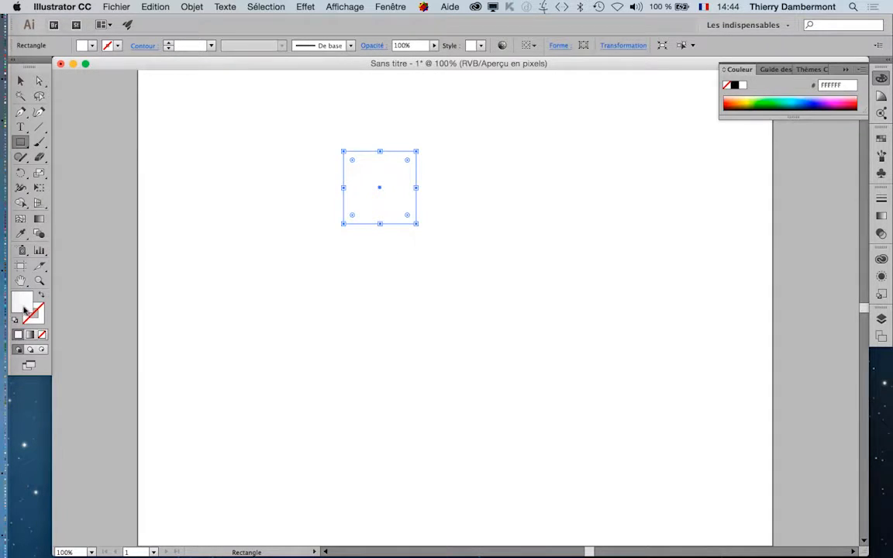
{"action": "left_click", "coordinate": [881, 137]}
{"action": "left_click", "coordinate": [745, 177]}
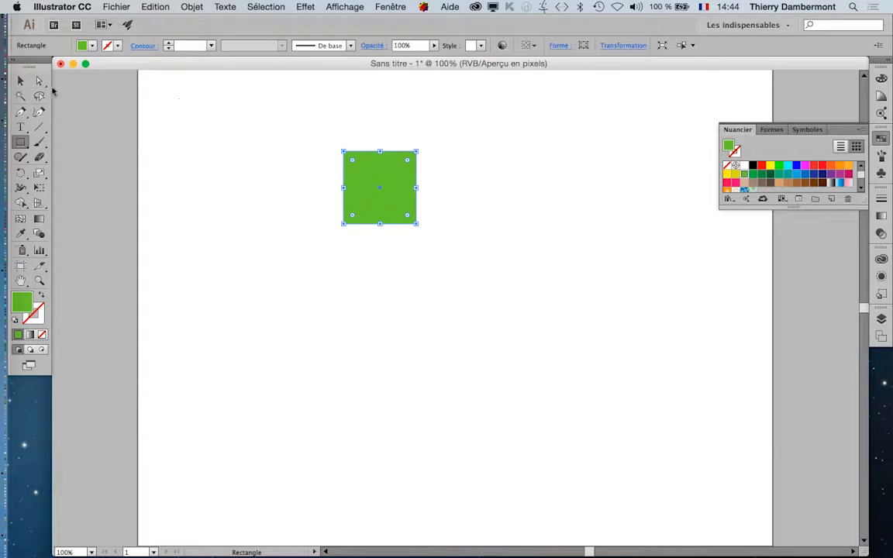
- Nudge the light green square to the right with the Selection tool in single keyboard increments
{"action": "left_click", "coordinate": [20, 81]}
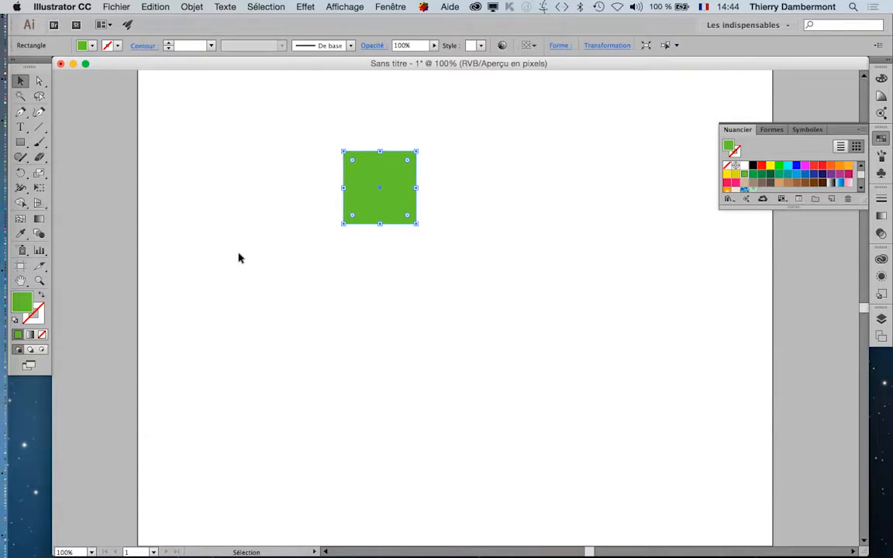
{"action": "key", "text": "Right"}
{"action": "key", "text": "Right"}
{"action": "key", "text": "Right"}
{"action": "key", "text": "Right"}
{"action": "key", "text": "Right"}
{"action": "key", "text": "Right"}
{"action": "key", "text": "Right"}
{"action": "key", "text": "Right"}
{"action": "key", "text": "Right"}
{"action": "key", "text": "Right"}
{"action": "key", "text": "Right"}
{"action": "key", "text": "Right"}
{"action": "key", "text": "Right"}
{"action": "key", "text": "Right"}
{"action": "key", "text": "Right"}
{"action": "key", "text": "Right"}
{"action": "key", "text": "Right"}
{"action": "key", "text": "Right"}
{"action": "key", "text": "Right"}
{"action": "key", "text": "Right"}
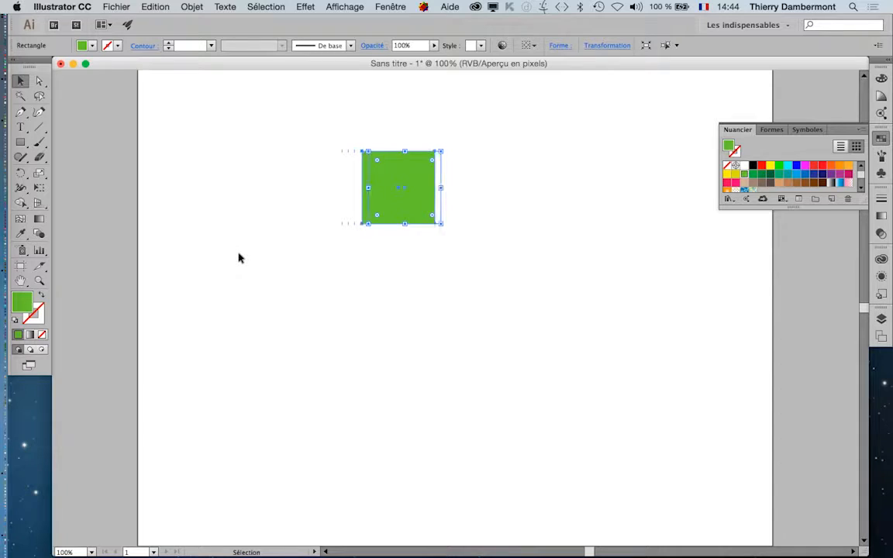
{"action": "key", "text": "Right"}
{"action": "key", "text": "Right"}
{"action": "key", "text": "Right"}
{"action": "key", "text": "Right"}
{"action": "key", "text": "Right"}
{"action": "key", "text": "Right"}
{"action": "key", "text": "Right"}
{"action": "key", "text": "Right"}
{"action": "key", "text": "Right"}
{"action": "key", "text": "Right"}
{"action": "key", "text": "Right"}
{"action": "key", "text": "Right"}
{"action": "key", "text": "Right"}
{"action": "key", "text": "Right"}
{"action": "key", "text": "Right"}
{"action": "key", "text": "Right"}
{"action": "key", "text": "Right"}
{"action": "key", "text": "Right"}
{"action": "key", "text": "Right"}
{"action": "key", "text": "Right"}
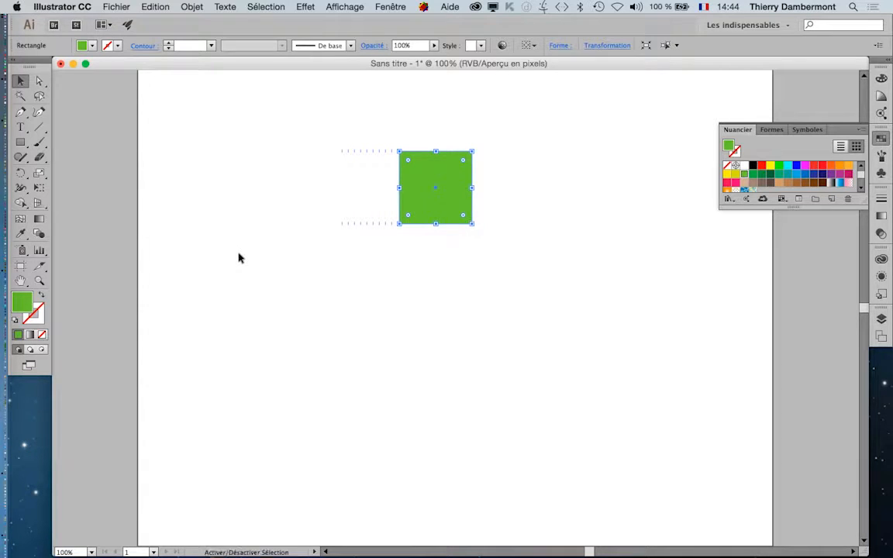
- Shift the light green square far right and back left in tenfold keyboard increments
{"action": "key", "text": "shift+Right"}
{"action": "key", "text": "shift+Right"}
{"action": "key", "text": "shift+Right"}
{"action": "key", "text": "shift+Right"}
{"action": "key", "text": "shift+Right"}
{"action": "key", "text": "shift+Right"}
{"action": "key", "text": "shift+Right"}
{"action": "key", "text": "shift+Right"}
{"action": "key", "text": "shift+Right"}
{"action": "key", "text": "shift+Right"}
{"action": "key", "text": "shift+Right"}
{"action": "key", "text": "shift+Right"}
{"action": "key", "text": "shift+Right"}
{"action": "key", "text": "shift+Right"}
{"action": "key", "text": "shift+Right"}
{"action": "key", "text": "shift+Right"}
{"action": "key", "text": "shift+Right"}
{"action": "key", "text": "shift+Right"}
{"action": "key", "text": "shift+Right"}
{"action": "key", "text": "shift+Right"}
{"action": "key", "text": "shift+Right"}
{"action": "key", "text": "shift+Right"}
{"action": "key", "text": "shift+Right"}
{"action": "key", "text": "shift+Right"}
{"action": "key", "text": "shift+Right"}
{"action": "key", "text": "shift+Right"}
{"action": "key", "text": "shift+Right"}
{"action": "key", "text": "shift+Right"}
{"action": "key", "text": "shift+Left"}
{"action": "key", "text": "shift+Left"}
{"action": "key", "text": "shift+Left"}
{"action": "key", "text": "shift+Left"}
{"action": "key", "text": "shift+Left"}
{"action": "key", "text": "shift+Left"}
{"action": "key", "text": "shift+Left"}
{"action": "key", "text": "shift+Left"}
{"action": "key", "text": "shift+Left"}
{"action": "key", "text": "shift+Left"}
{"action": "key", "text": "shift+Left"}
{"action": "key", "text": "shift+Left"}
{"action": "key", "text": "shift+Left"}
{"action": "key", "text": "shift+Left"}
{"action": "key", "text": "shift+Left"}
{"action": "key", "text": "shift+Left"}
{"action": "key", "text": "shift+Left"}
{"action": "key", "text": "shift+Left"}
{"action": "key", "text": "shift+Left"}
{"action": "key", "text": "shift+Left"}
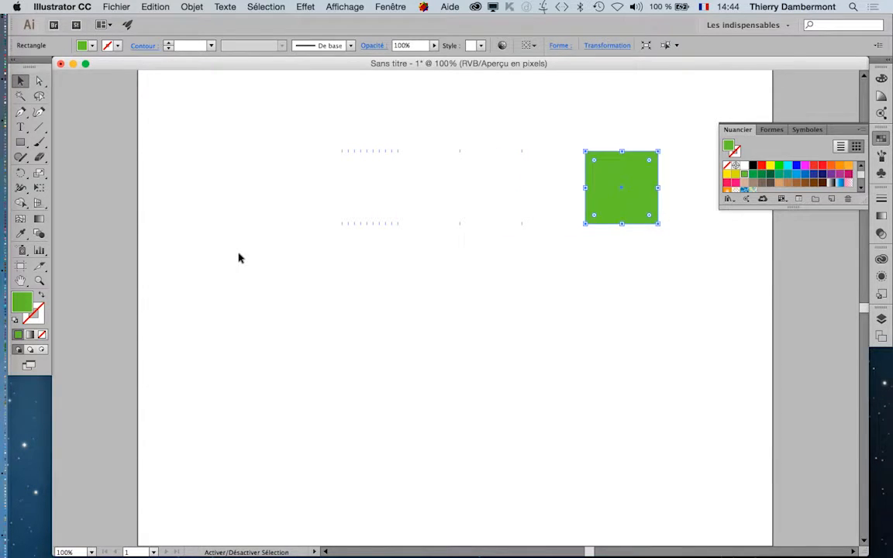
- Shift the light green square down in tenfold keyboard increments, ending near the artboard's centre
{"action": "key", "text": "shift+Down"}
{"action": "key", "text": "shift+Down"}
{"action": "key", "text": "shift+Down"}
{"action": "key", "text": "shift+Down"}
{"action": "key", "text": "shift+Down"}
{"action": "key", "text": "shift+Down"}
{"action": "key", "text": "shift+Down"}
{"action": "key", "text": "shift+Down"}
{"action": "key", "text": "shift+Down"}
{"action": "key", "text": "shift+Down"}
{"action": "key", "text": "shift+Down"}
{"action": "key", "text": "shift+Down"}
{"action": "key", "text": "shift+Down"}
{"action": "key", "text": "shift+Down"}
{"action": "key", "text": "shift+Down"}
{"action": "key", "text": "shift+Down"}
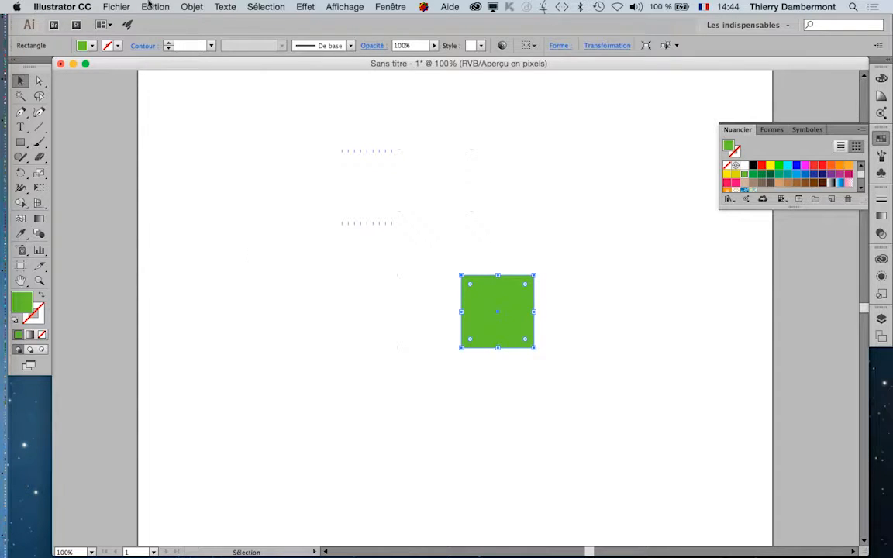
- Check the keyboard increment (Incréments clavier) in the general preferences and close them without changes
{"action": "left_click", "coordinate": [67, 6]}
{"action": "mouse_move", "coordinate": [95, 41]}
{"action": "left_click", "coordinate": [235, 44]}
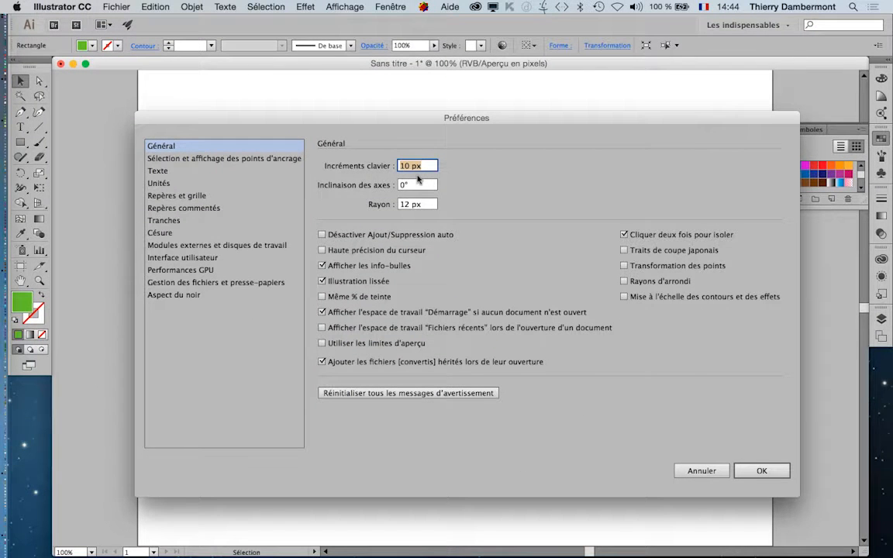
{"action": "left_click", "coordinate": [699, 468]}
- Quit Illustrator without saving the untitled document, and relaunch Adobe Illustrator CC 2015 with its preferences reset to the defaults
{"action": "left_click", "coordinate": [80, 6]}
{"action": "left_click", "coordinate": [86, 122]}
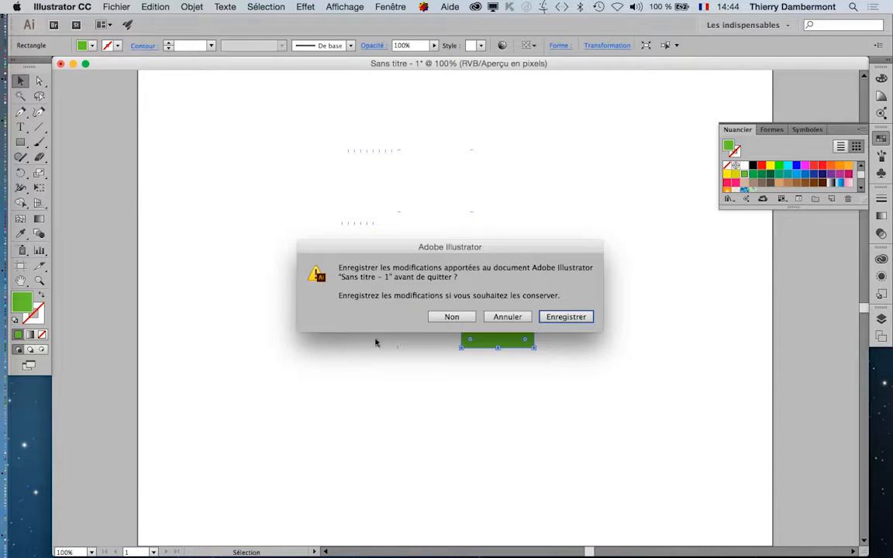
{"action": "left_click", "coordinate": [451, 315]}
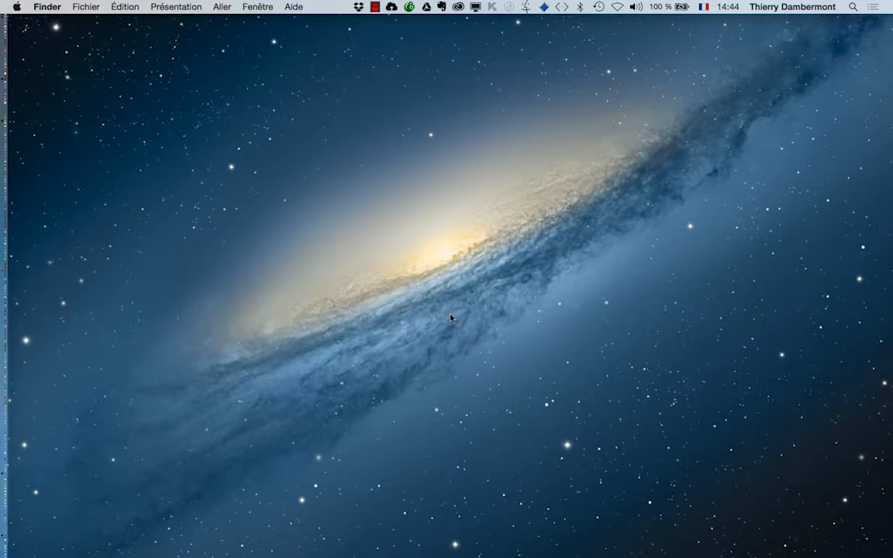
{"action": "mouse_move", "coordinate": [3, 166]}
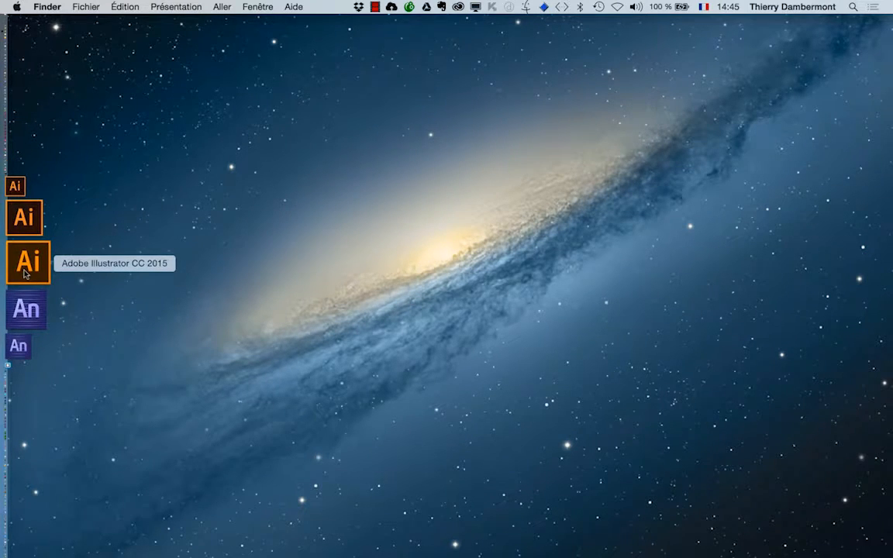
{"action": "left_click", "coordinate": [25, 274]}
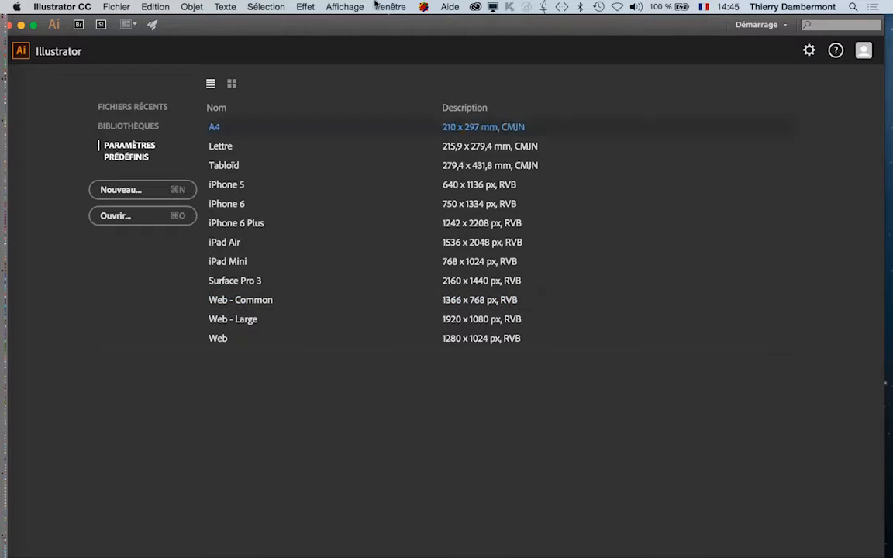
- Turn off the application frame and set the user interface brightness to a light grey
{"action": "left_click", "coordinate": [376, 6]}
{"action": "left_click", "coordinate": [416, 104]}
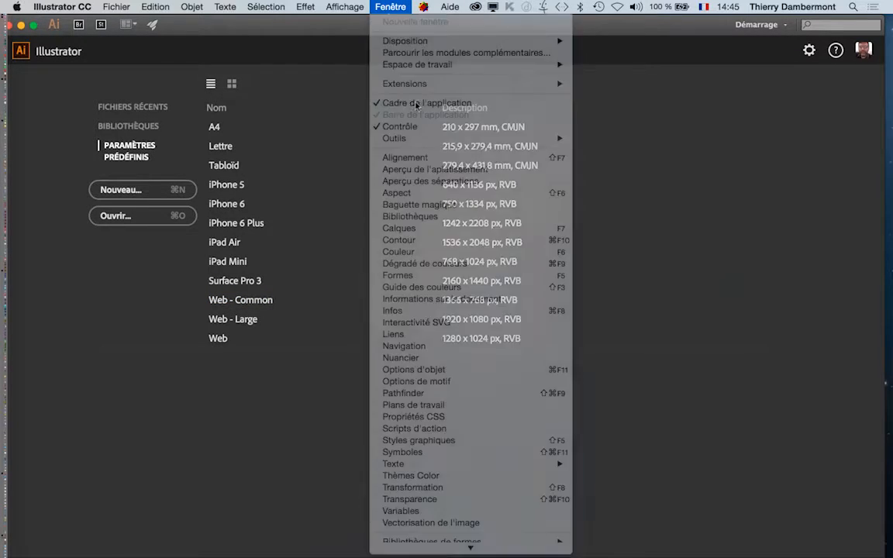
{"action": "left_click", "coordinate": [111, 9]}
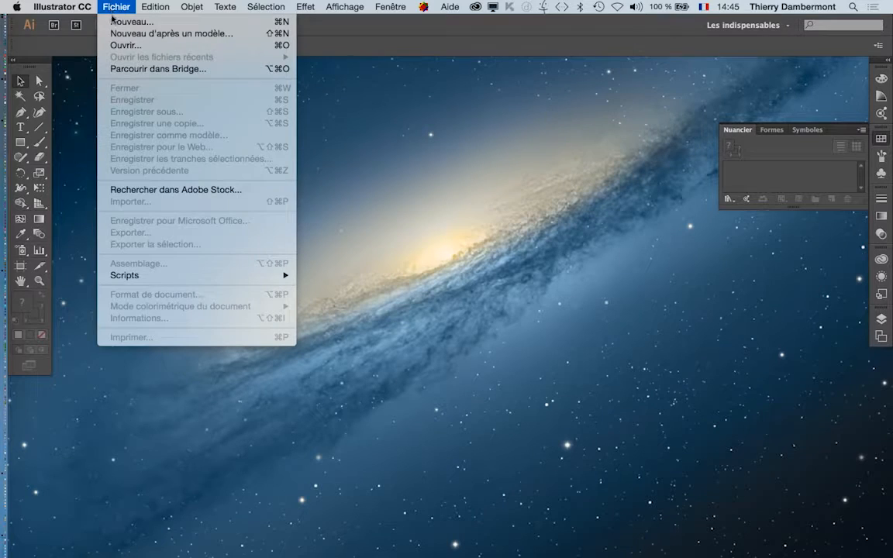
{"action": "mouse_move", "coordinate": [62, 6]}
{"action": "mouse_move", "coordinate": [68, 43]}
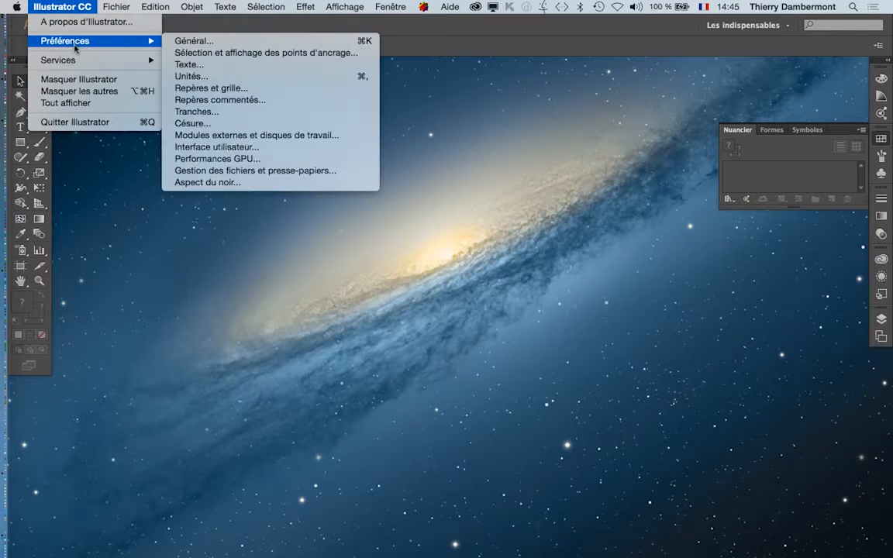
{"action": "left_click", "coordinate": [257, 148]}
{"action": "left_click", "coordinate": [496, 165]}
{"action": "left_click", "coordinate": [502, 209]}
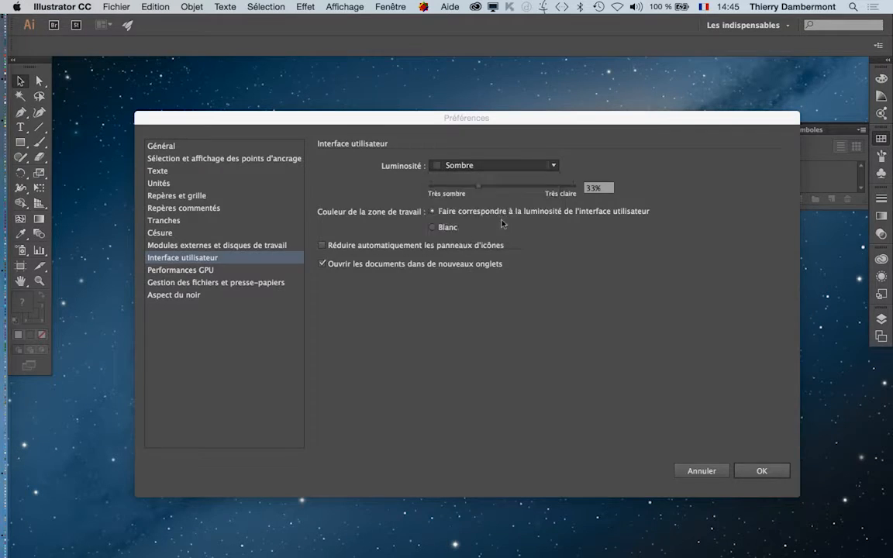
{"action": "left_click", "coordinate": [767, 471]}
- Create another untitled document using the Web profile and the 1024 x 768 size
{"action": "left_click", "coordinate": [117, 7]}
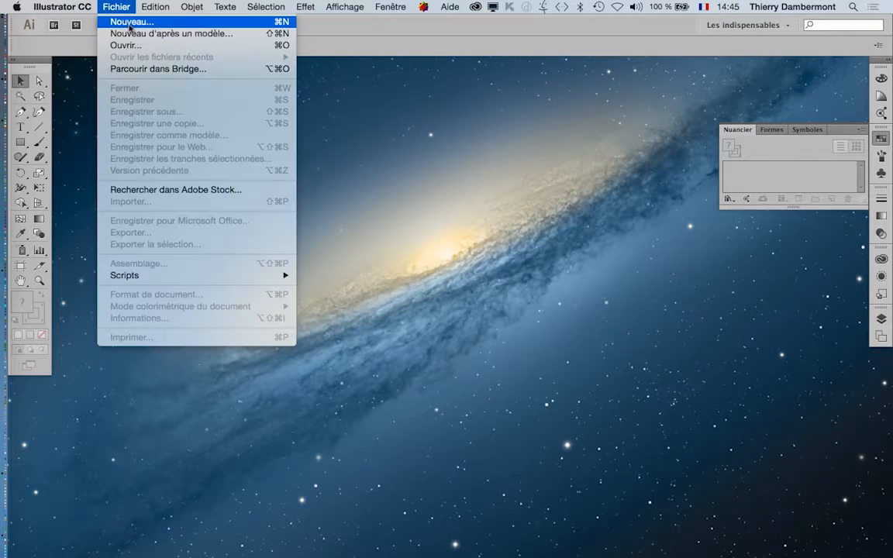
{"action": "left_click", "coordinate": [129, 23]}
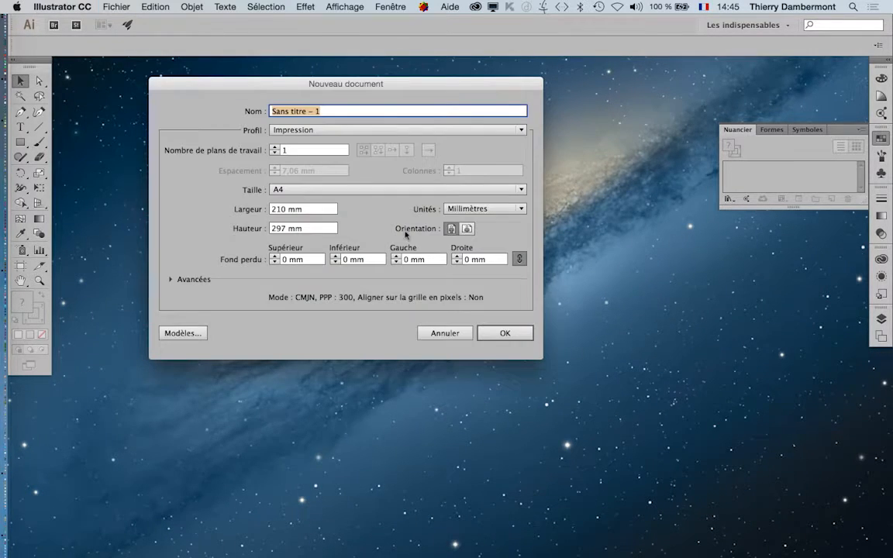
{"action": "left_click", "coordinate": [273, 129]}
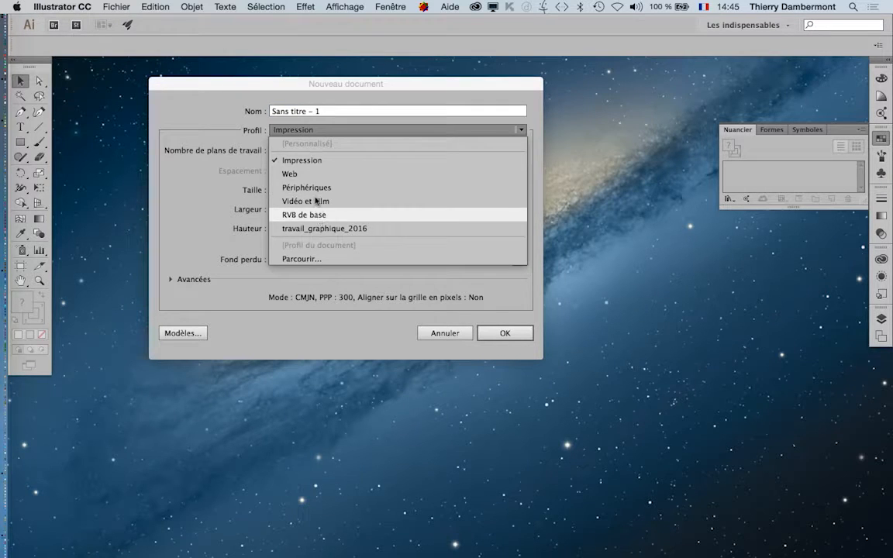
{"action": "left_click", "coordinate": [303, 174]}
{"action": "left_click", "coordinate": [310, 189]}
{"action": "left_click", "coordinate": [332, 263]}
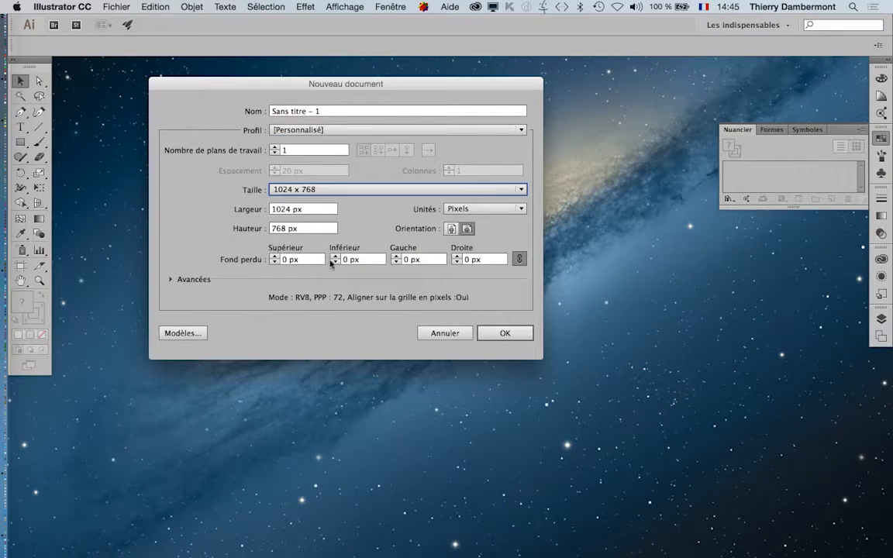
{"action": "left_click", "coordinate": [505, 332]}
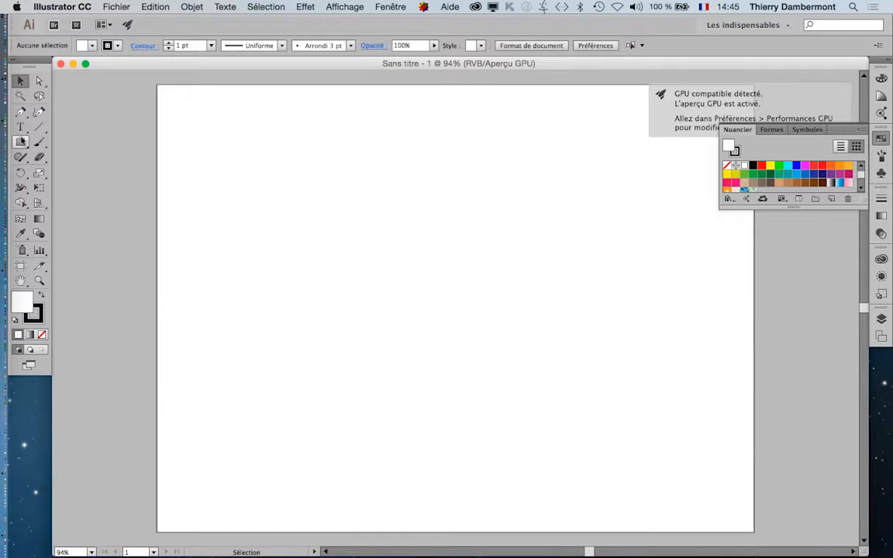
- Activate the Rectangle tool and switch the new document to pixel preview (Aperçu en pixels)
{"action": "left_click", "coordinate": [21, 142]}
{"action": "left_click", "coordinate": [344, 6]}
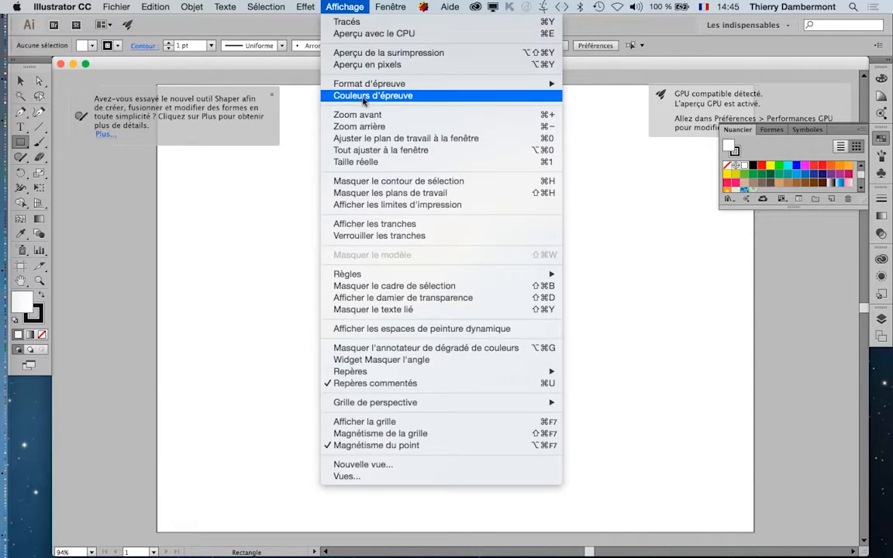
{"action": "left_click", "coordinate": [364, 64]}
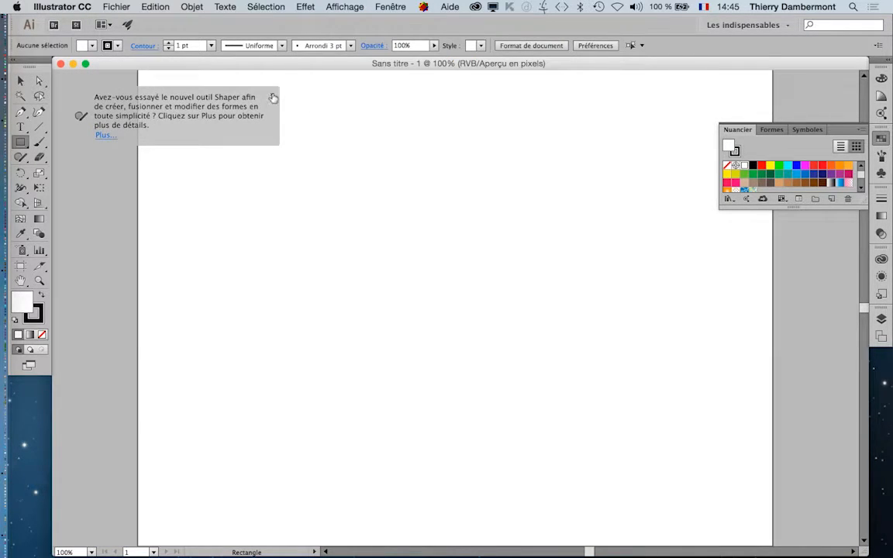
- Draw a square in the artboard's upper left area, fill it with dark green and remove its stroke
{"action": "left_click_drag", "start_coordinate": [248, 141], "coordinate": [317, 208]}
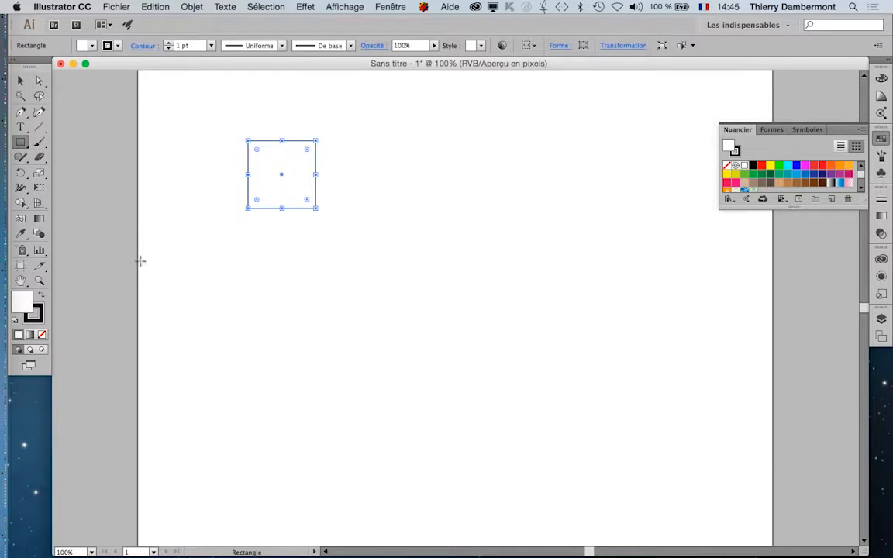
{"action": "left_click", "coordinate": [769, 174]}
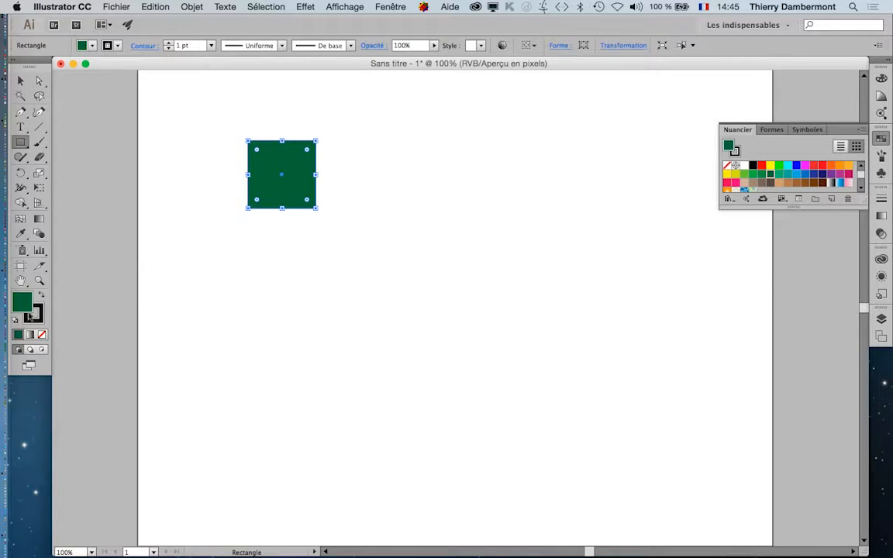
{"action": "left_click", "coordinate": [33, 313]}
{"action": "left_click", "coordinate": [42, 334]}
- Nudge the green square rightward across the artboard with the Selection tool, using repeated keyboard-increment moves
{"action": "left_click", "coordinate": [20, 80]}
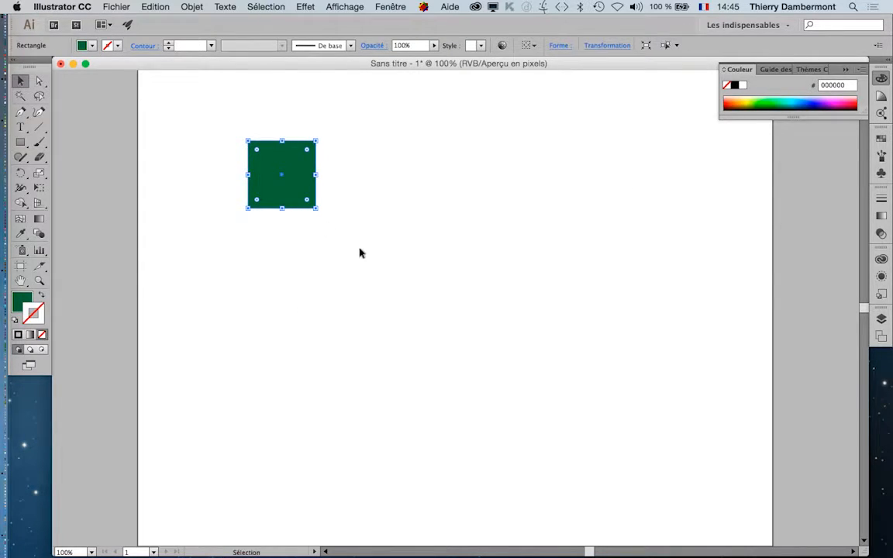
{"action": "key", "text": "Right"}
{"action": "key", "text": "Right"}
{"action": "key", "text": "Right"}
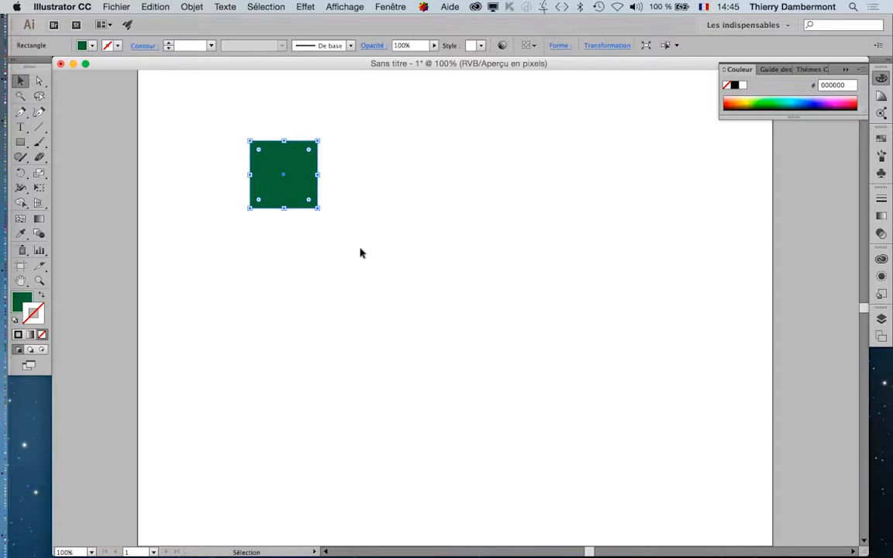
{"action": "key", "text": "Right"}
{"action": "key", "text": "Right"}
{"action": "key", "text": "Right"}
{"action": "key", "text": "Right"}
{"action": "key", "text": "Right"}
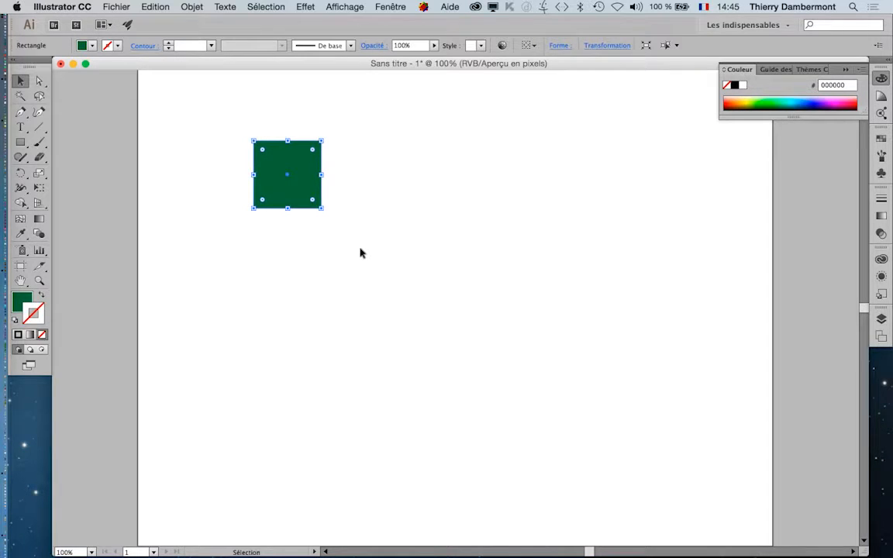
{"action": "key", "text": "Right"}
{"action": "key", "text": "Right"}
{"action": "key", "text": "Right"}
{"action": "key", "text": "Right"}
{"action": "key", "text": "Right"}
{"action": "key", "text": "Right"}
{"action": "key", "text": "Right"}
{"action": "key", "text": "Right"}
{"action": "key", "text": "Right"}
{"action": "key", "text": "Right"}
{"action": "key", "text": "Right"}
{"action": "key", "text": "Right"}
{"action": "key", "text": "Right"}
{"action": "key", "text": "Right"}
{"action": "key", "text": "Right"}
{"action": "key", "text": "Right"}
{"action": "key", "text": "Right"}
{"action": "key", "text": "Right"}
{"action": "key", "text": "Right"}
{"action": "key", "text": "Right"}
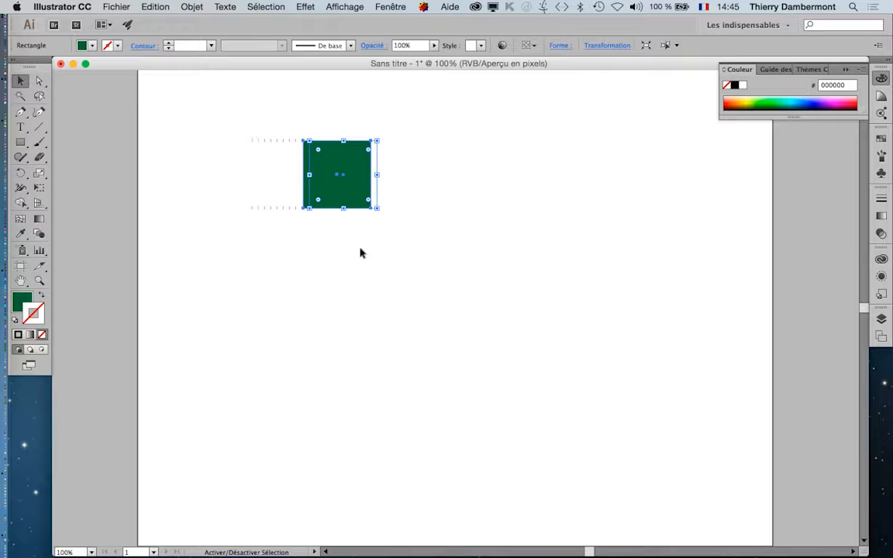
- Check the keyboard increment (Incréments clavier) in the general preferences and close them without changing anything
{"action": "left_click", "coordinate": [62, 6]}
{"action": "mouse_move", "coordinate": [85, 40]}
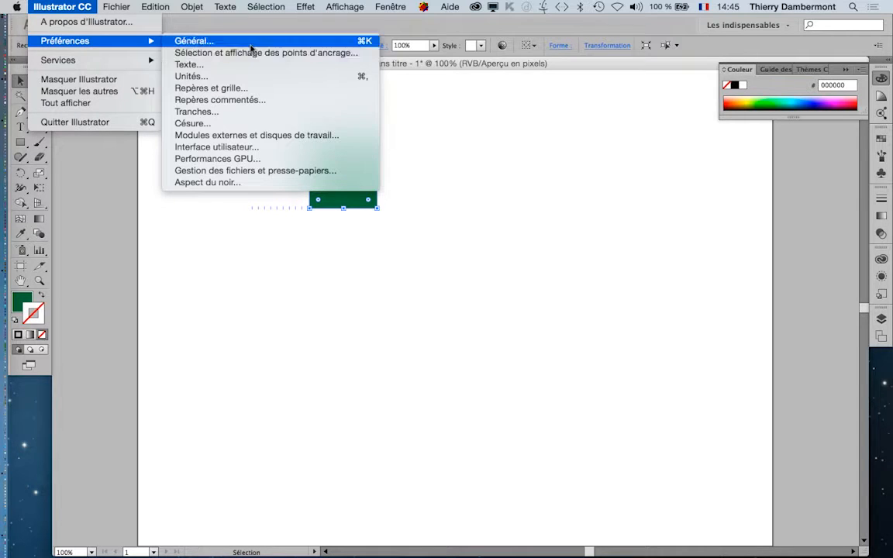
{"action": "left_click", "coordinate": [249, 43]}
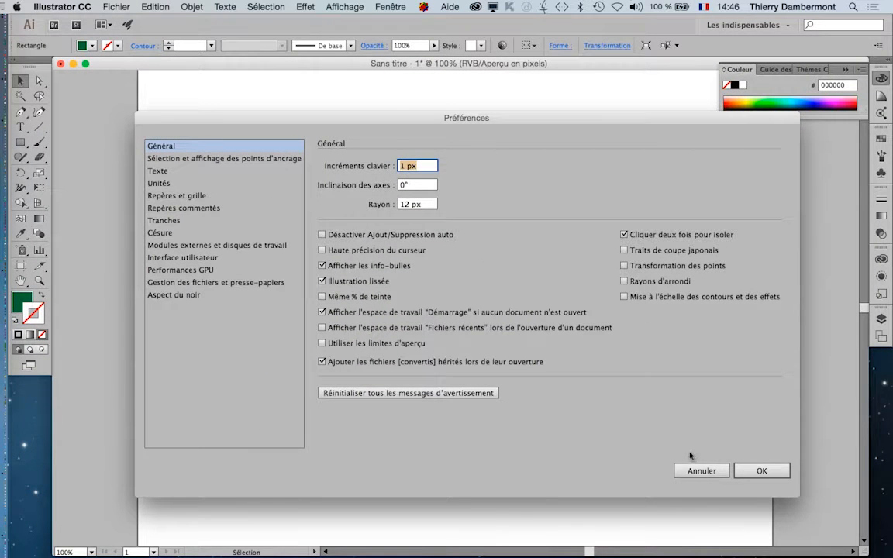
{"action": "left_click", "coordinate": [696, 473]}
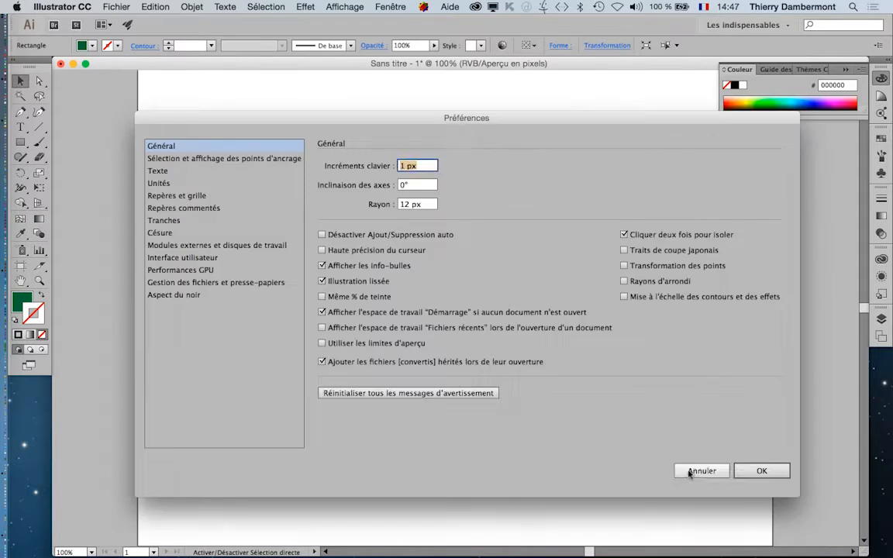
{"action": "key", "text": "Return"}
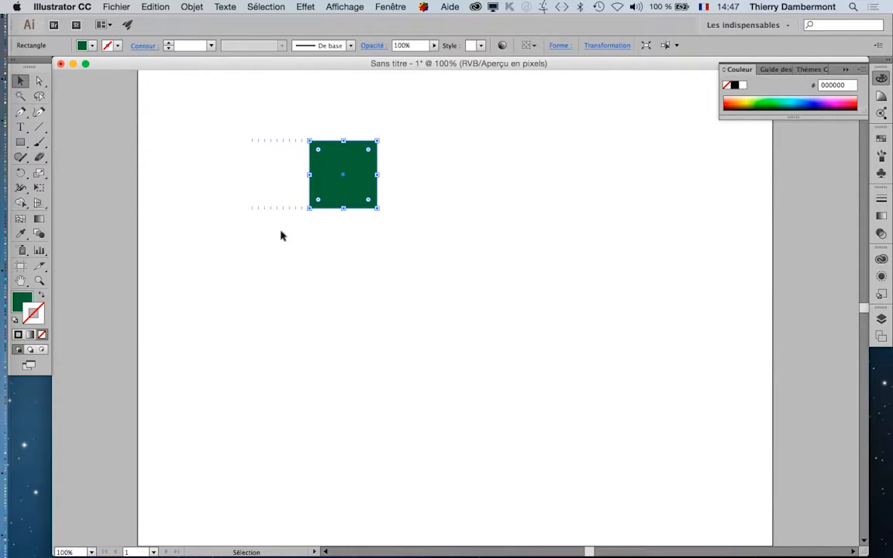